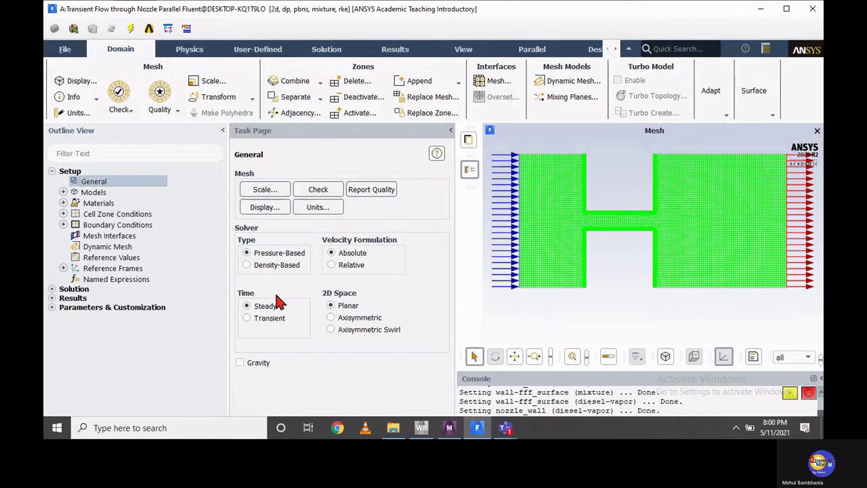
Review the mesh scale and run a mesh check, and set the solver time to Transient.
click(276, 193)
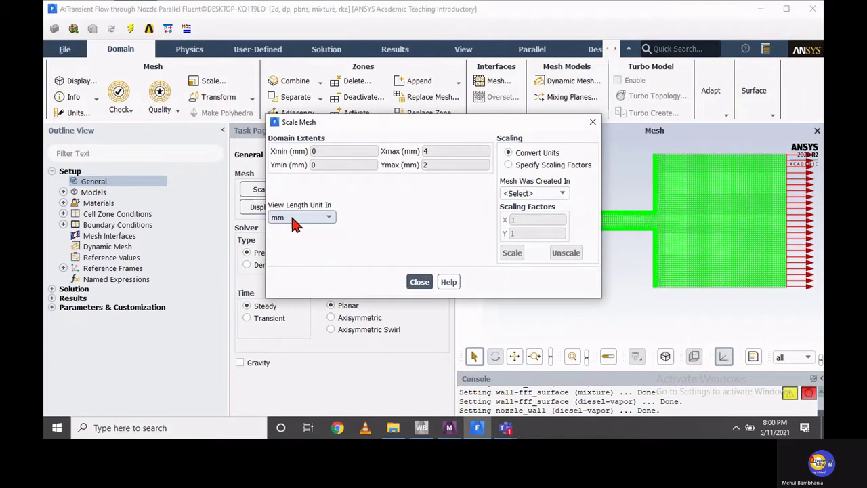
click(420, 283)
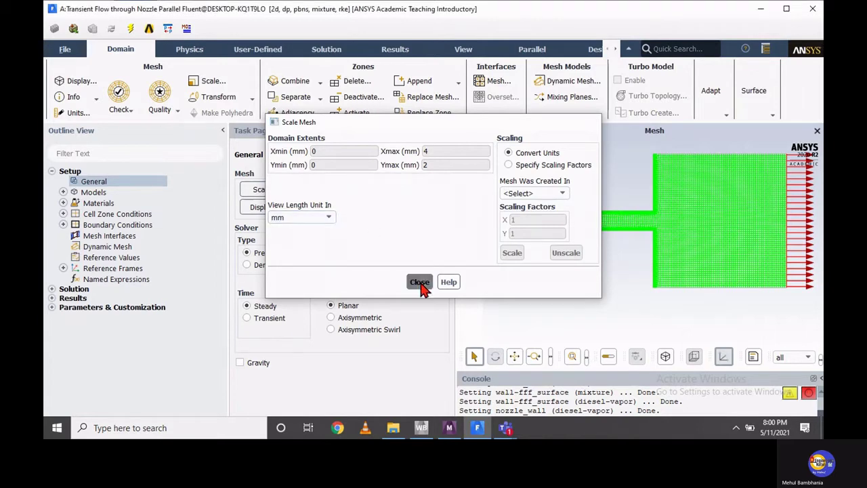
click(327, 192)
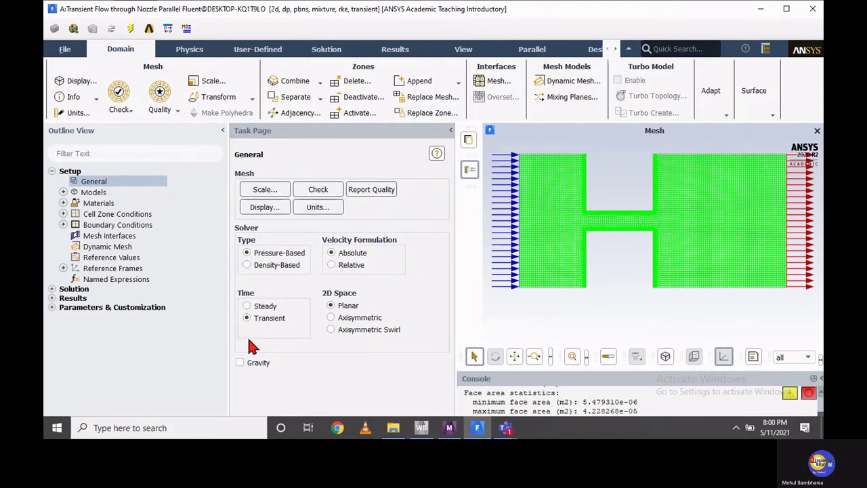
Set the multiphase model to Volume of Fluid with Sharp interface modeling and Implicit Body Force enabled, and apply it.
click(64, 194)
click(103, 204)
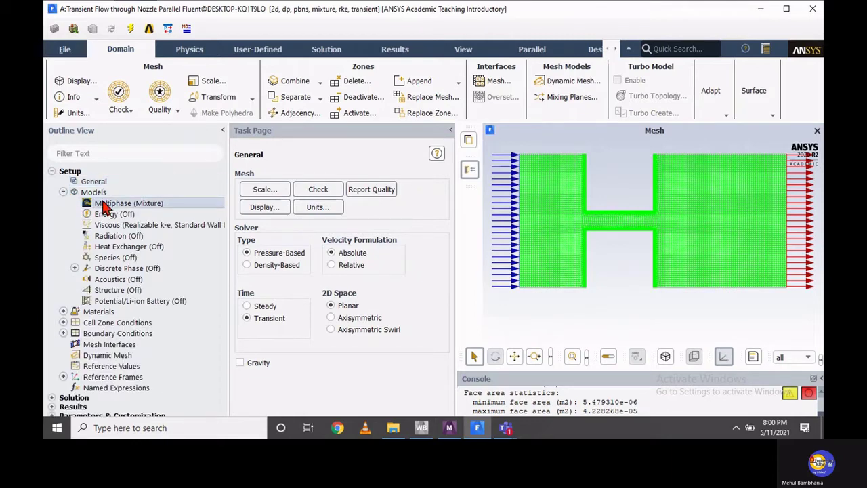
double_click(101, 202)
double_click(103, 205)
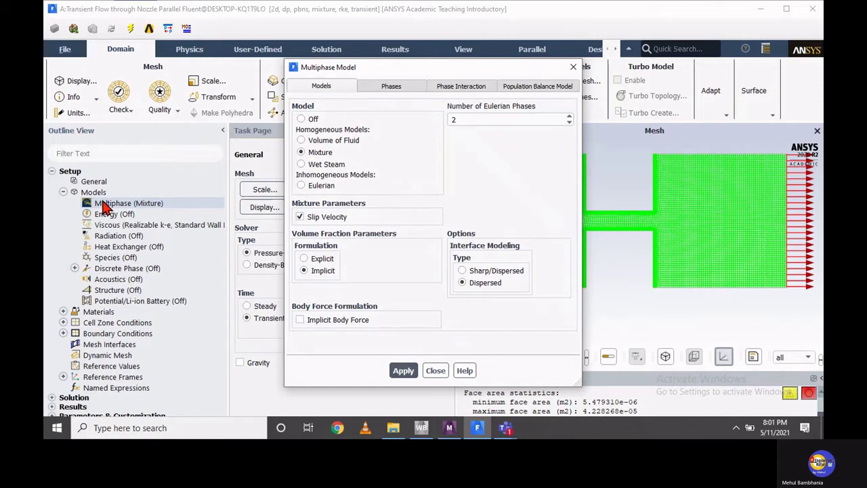
click(301, 141)
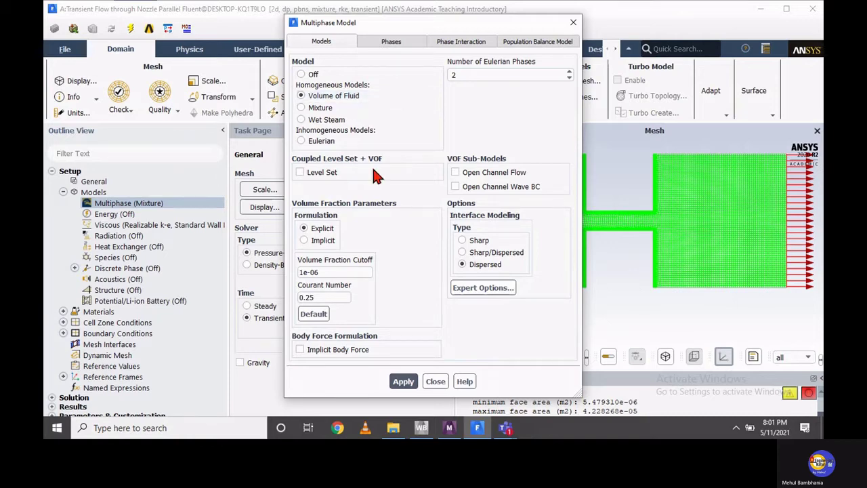
click(462, 241)
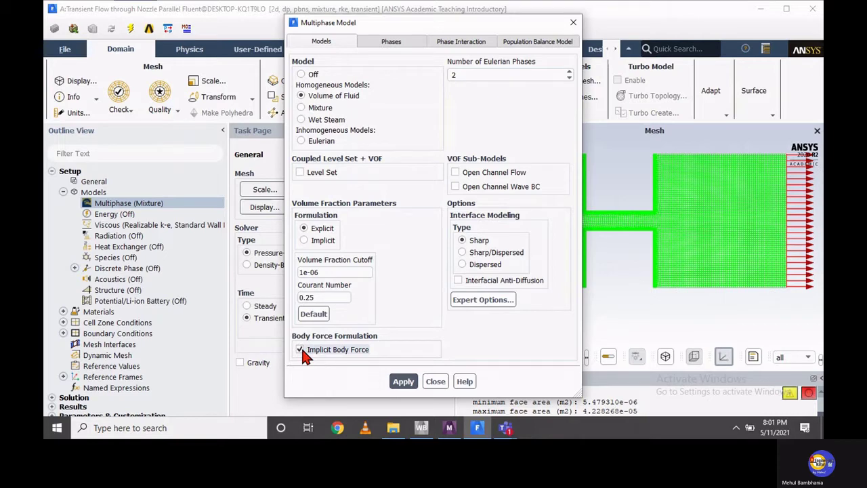
click(403, 381)
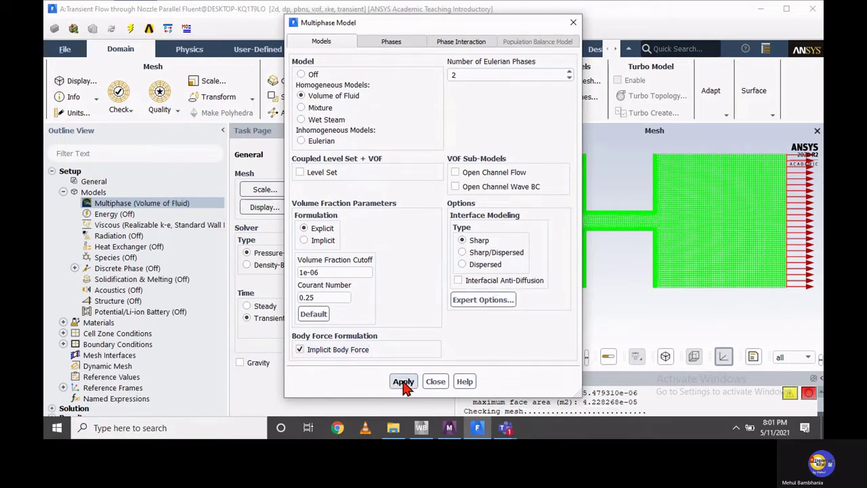
Review the names and materials of the primary and secondary phases in the multiphase setup.
click(399, 43)
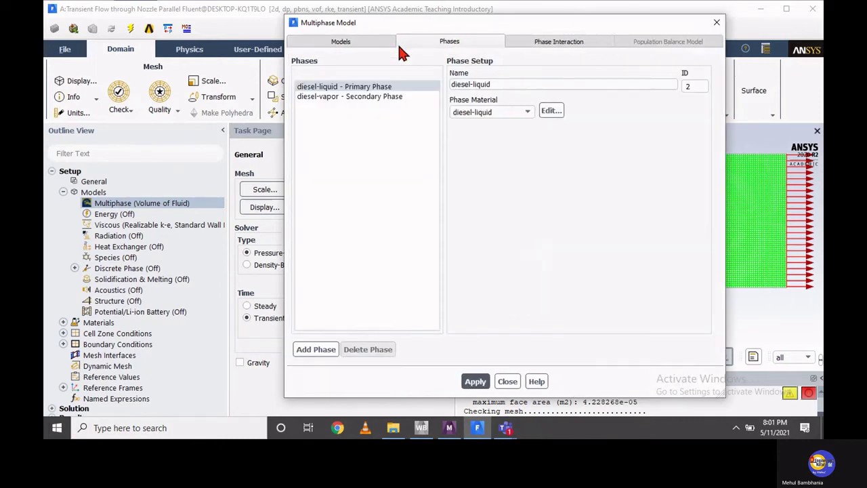
drag(502, 84, 451, 84)
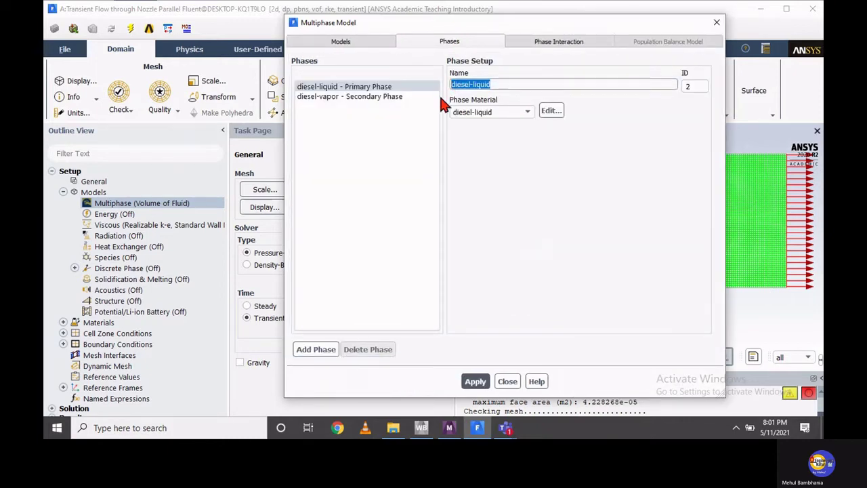
click(373, 87)
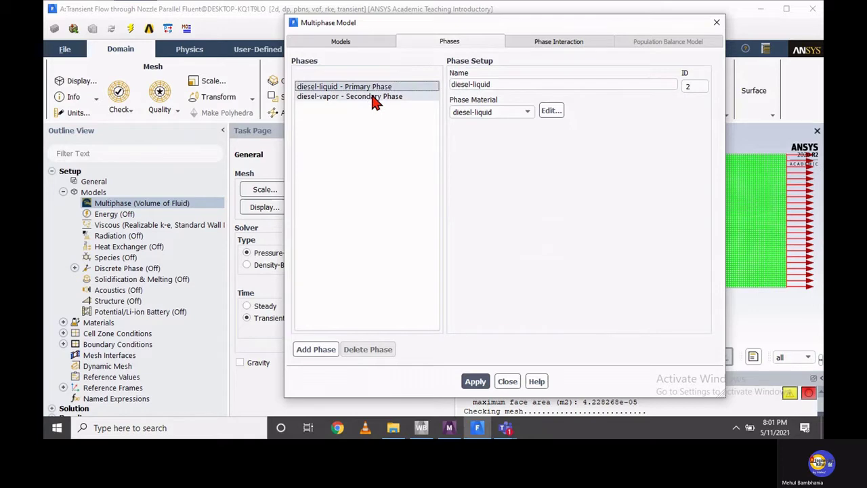
click(375, 98)
drag(504, 84, 451, 84)
click(432, 112)
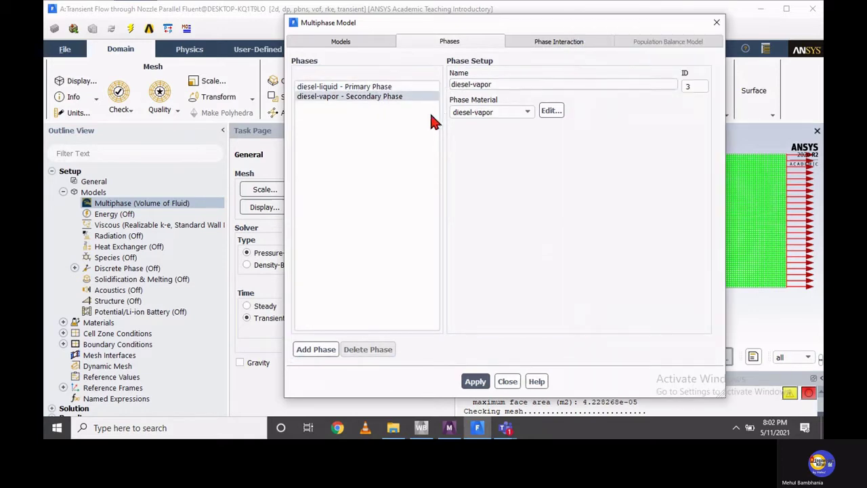
Set the surface tension coefficient between diesel-liquid and diesel-vapor to none.
click(540, 43)
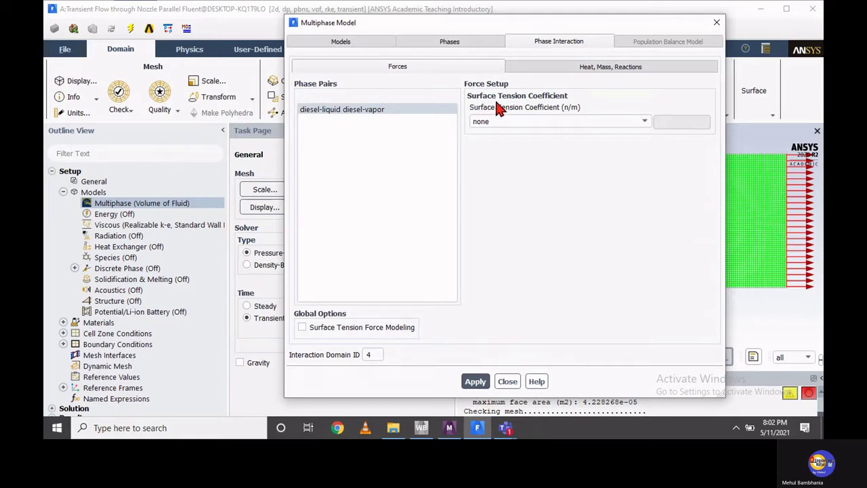
click(490, 122)
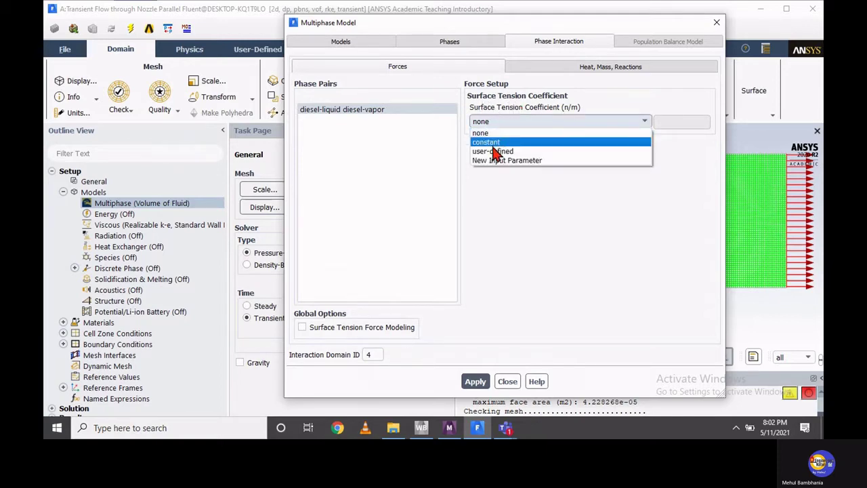
click(493, 134)
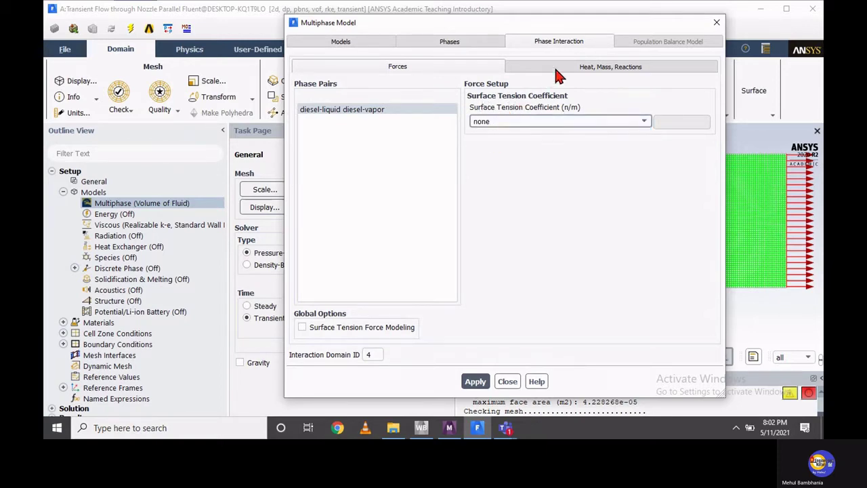
Set the diesel-liquid to diesel-vapor mass transfer mechanism to cavitation with a vaporization pressure of 2000 pascal, and apply the multiphase settings.
click(606, 67)
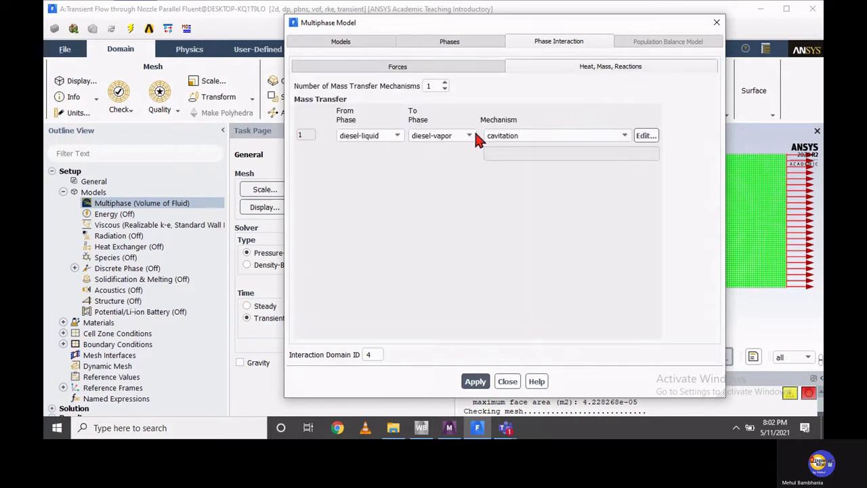
click(506, 139)
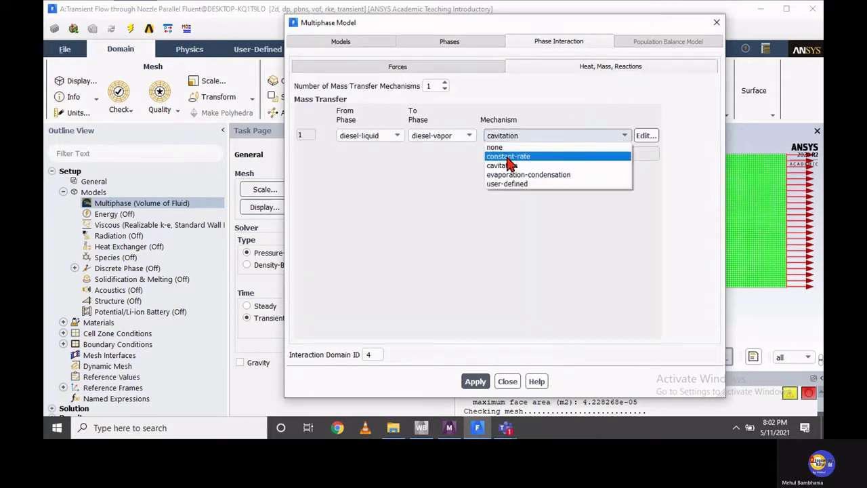
click(506, 166)
drag(396, 250, 304, 164)
double_click(155, 263)
text(2000)
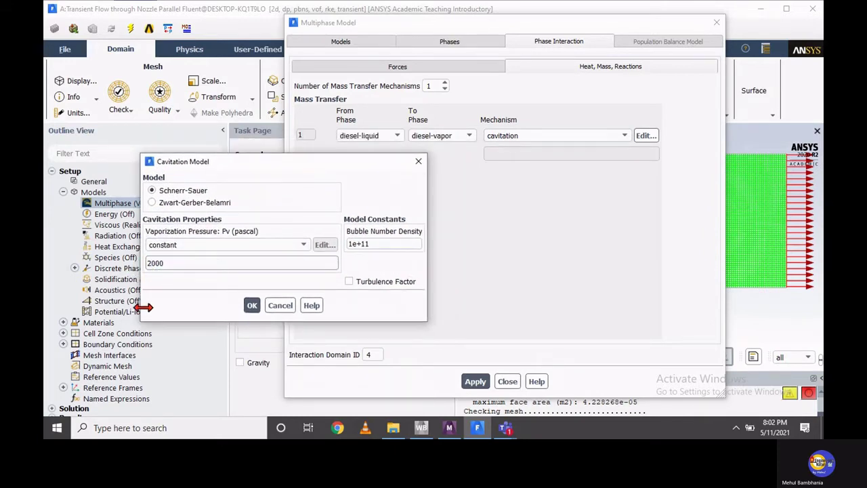
click(252, 304)
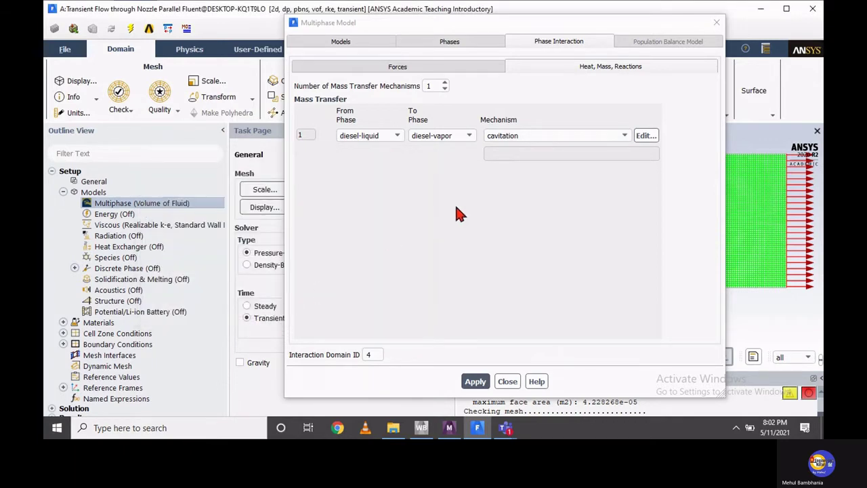
click(476, 381)
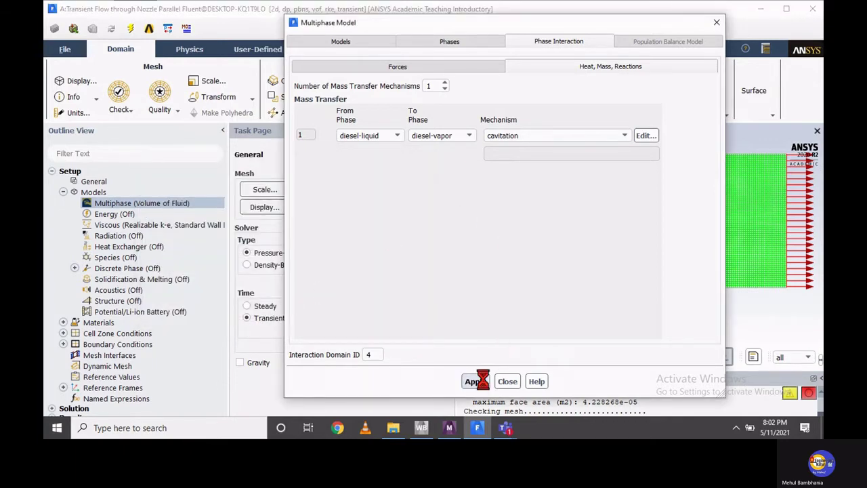
click(507, 381)
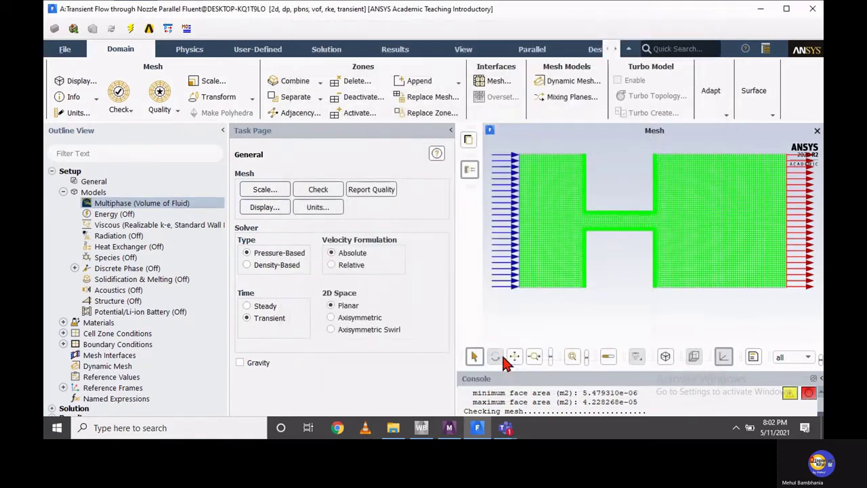
Change the viscous model to the two-equation k-omega model with the SST variant.
click(125, 226)
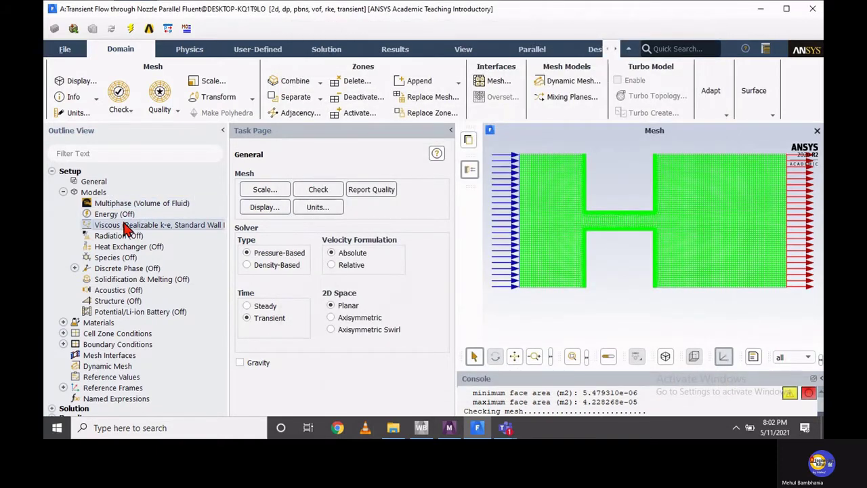
double_click(125, 226)
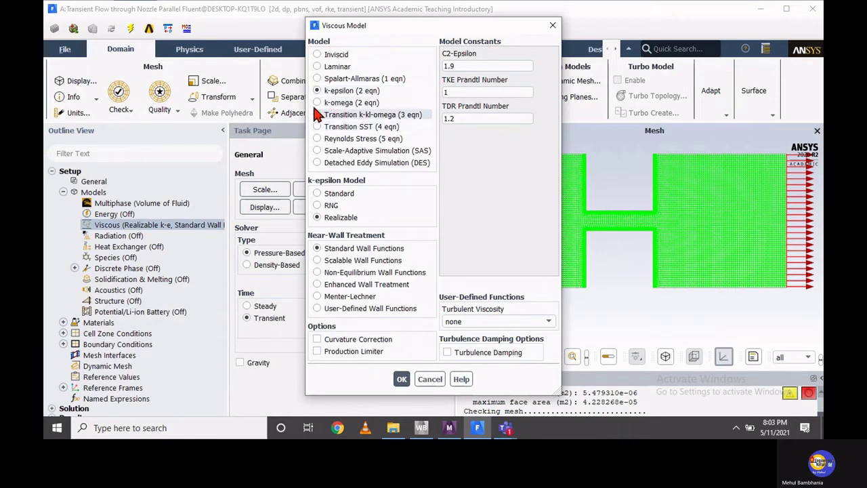
click(317, 127)
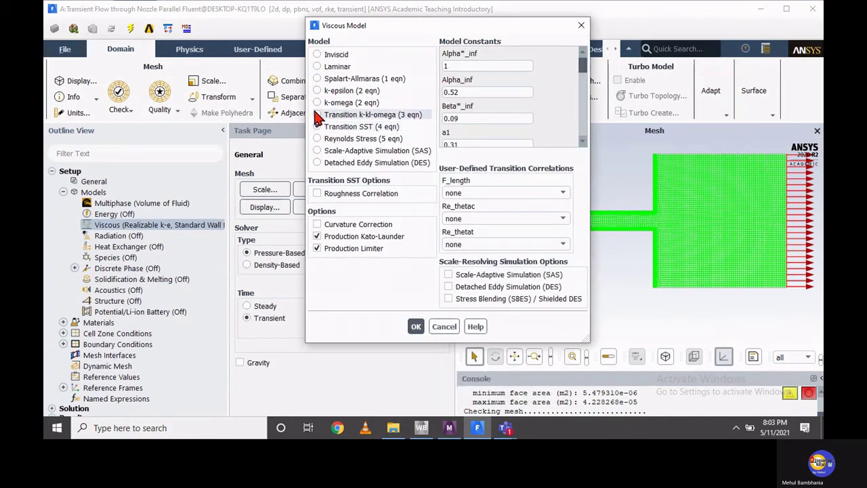
click(317, 103)
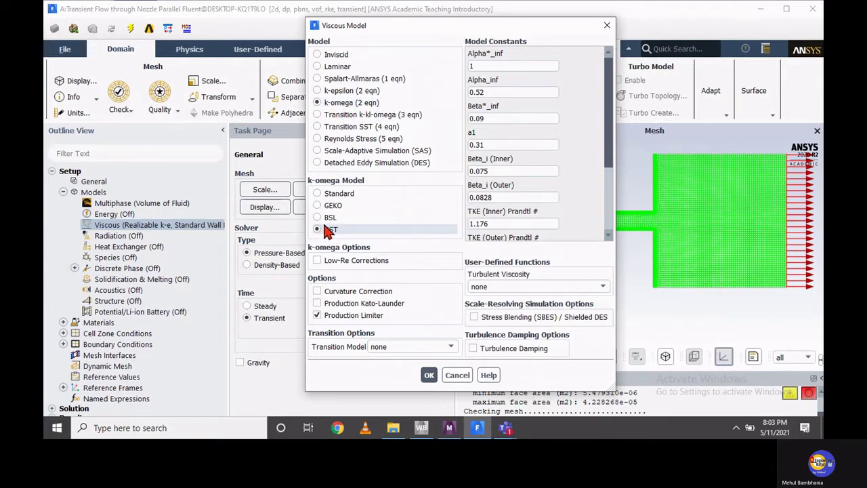
click(428, 375)
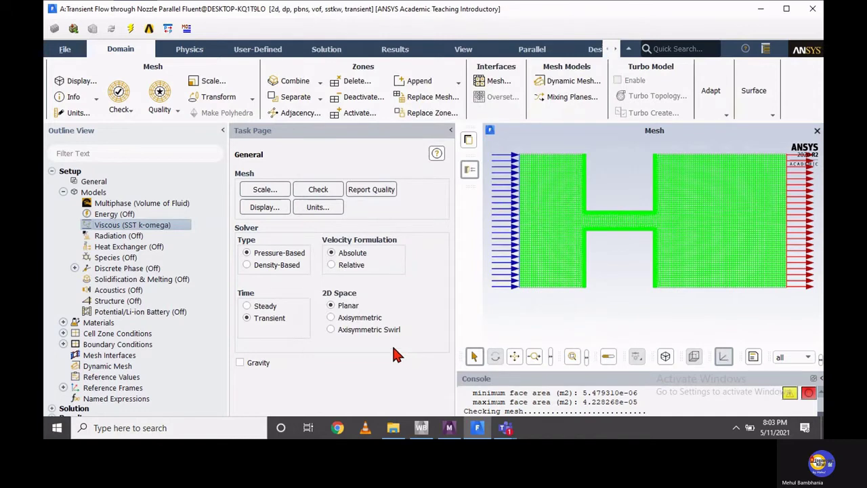
Review the density and viscosity of the diesel-liquid fluid material without changing them.
click(63, 192)
click(63, 203)
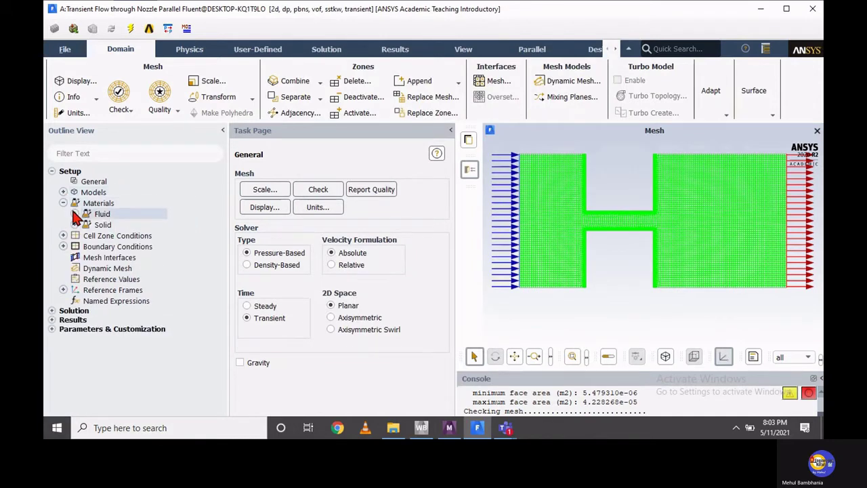
click(75, 214)
double_click(116, 237)
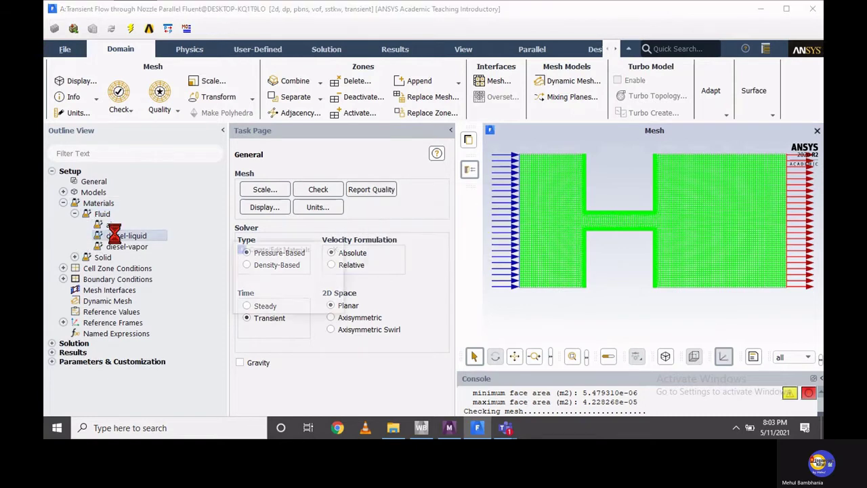
double_click(379, 215)
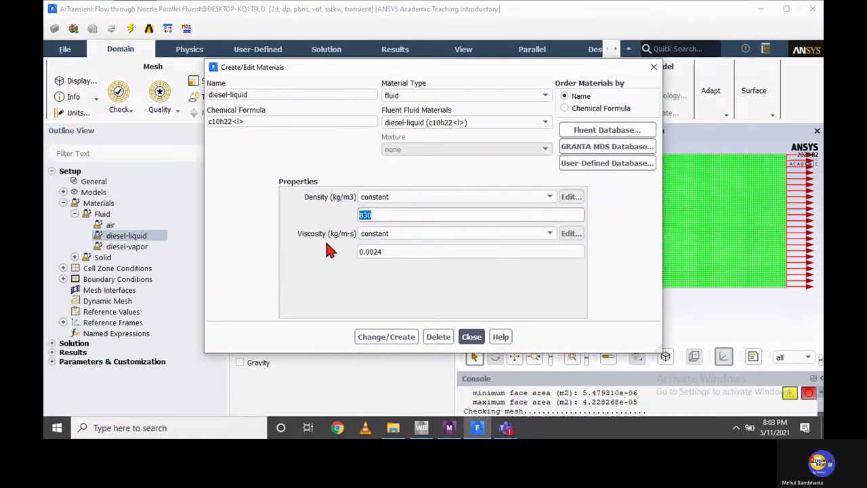
triple_click(227, 93)
click(471, 336)
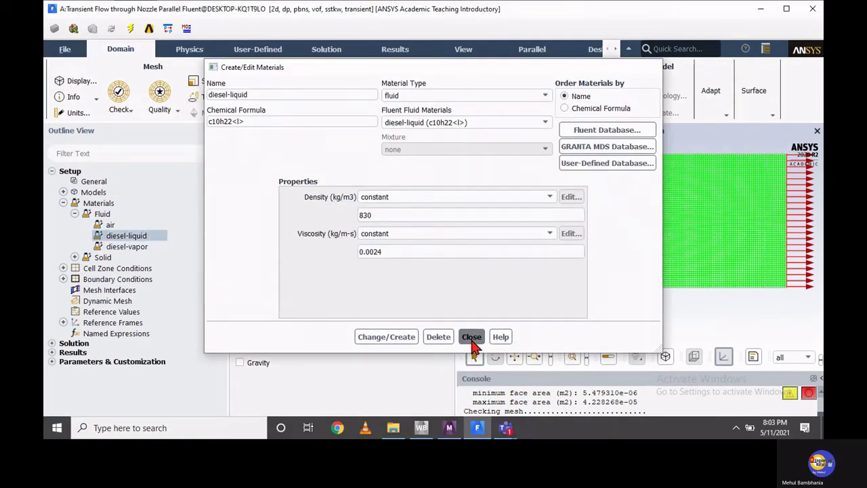
Review the properties of the diesel-vapor fluid material and close the materials settings.
double_click(129, 246)
triple_click(234, 94)
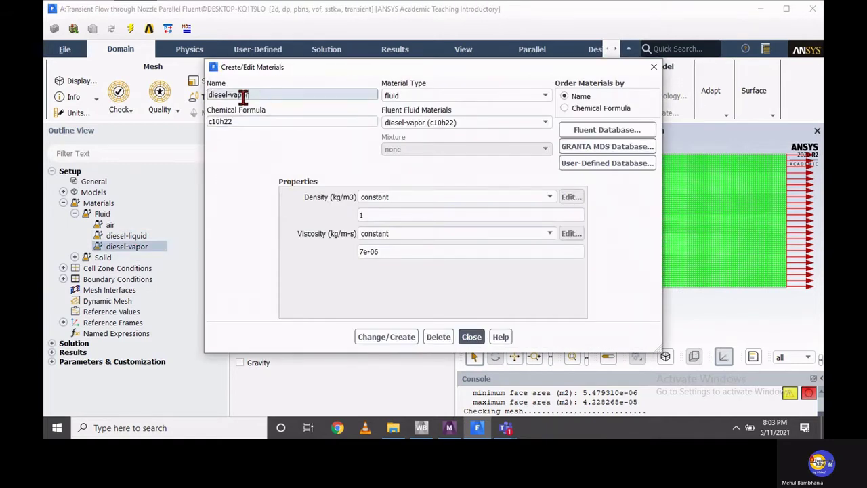
click(471, 337)
click(74, 214)
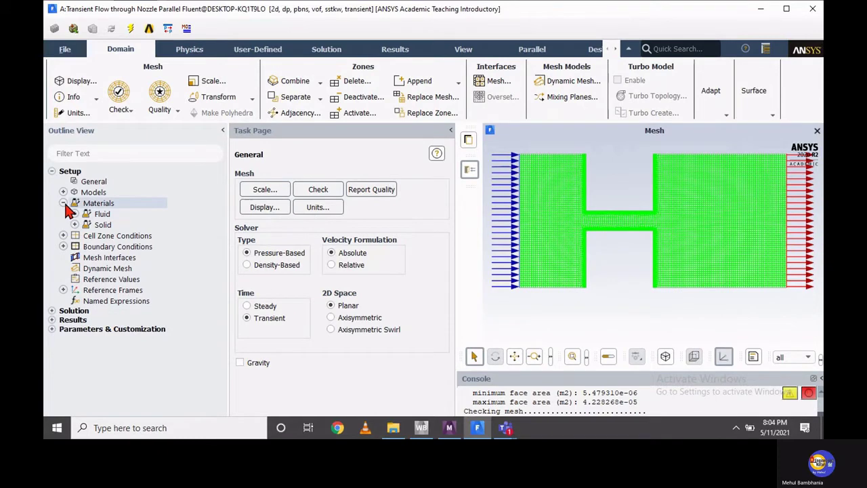
click(63, 202)
Review and apply the inlet's mixture conditions: 10000000 pascal gauge total pressure, 9500000 pascal initial gauge pressure, 5% turbulent intensity and 2 mm hydraulic diameter.
click(63, 225)
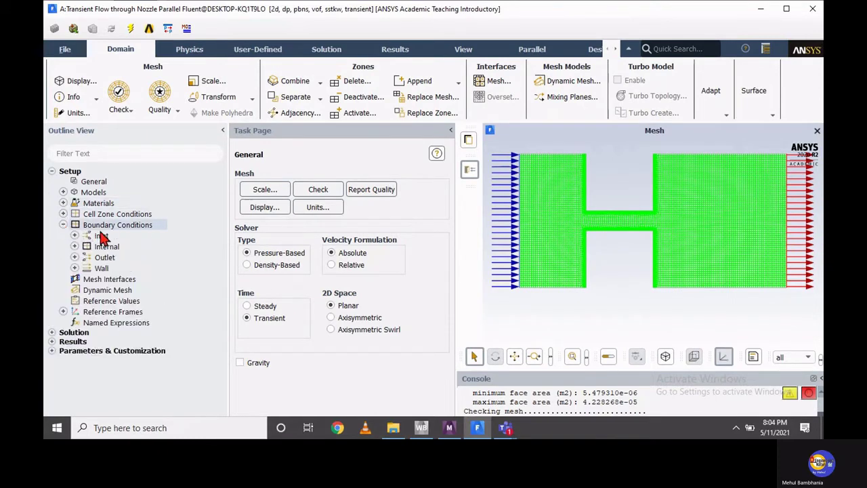
double_click(101, 235)
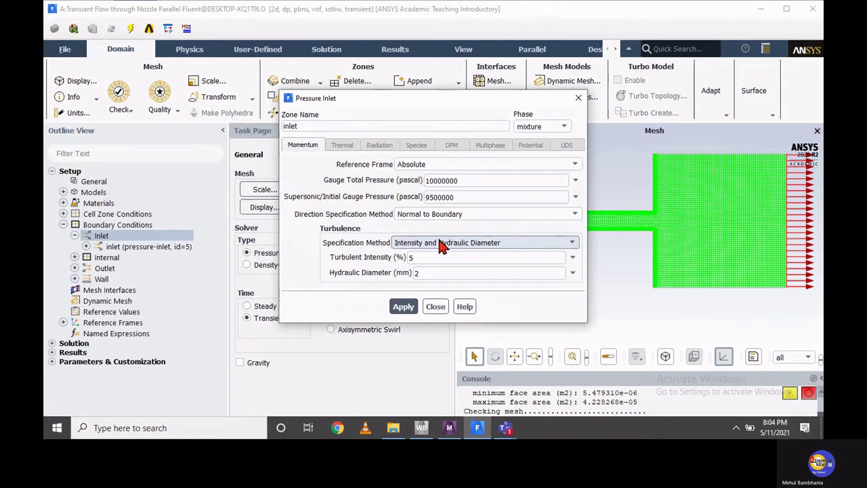
drag(323, 100, 275, 109)
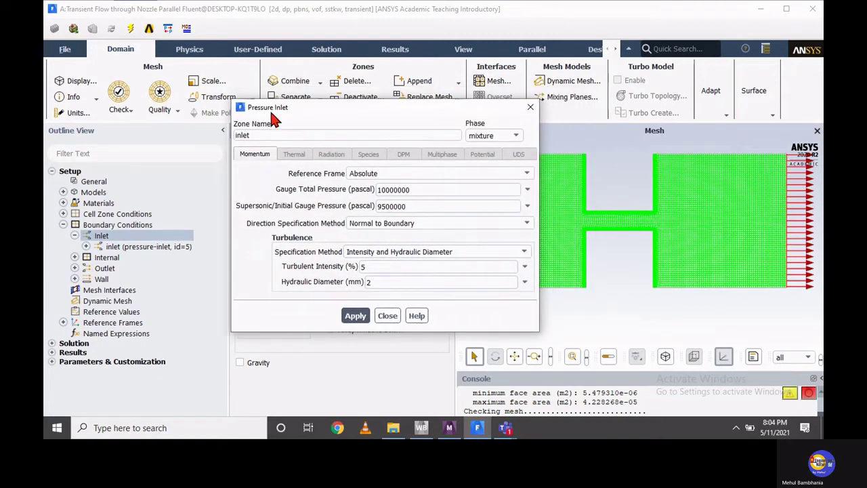
click(392, 189)
drag(392, 189, 371, 204)
click(357, 316)
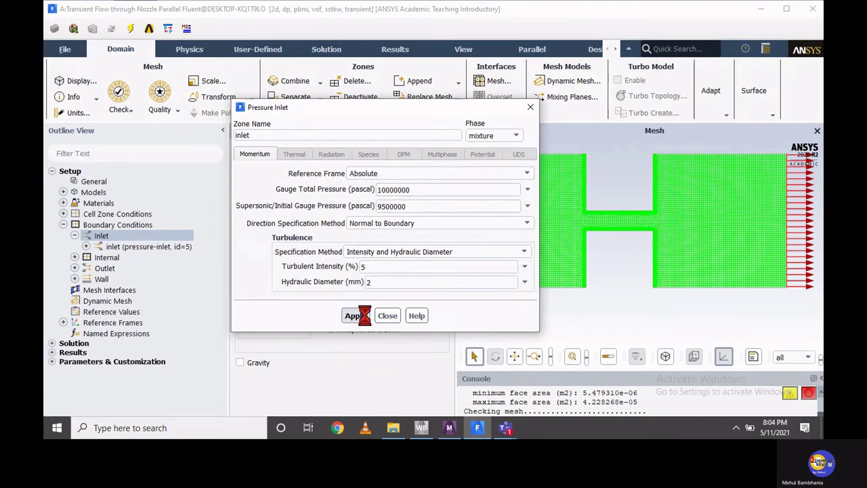
click(389, 317)
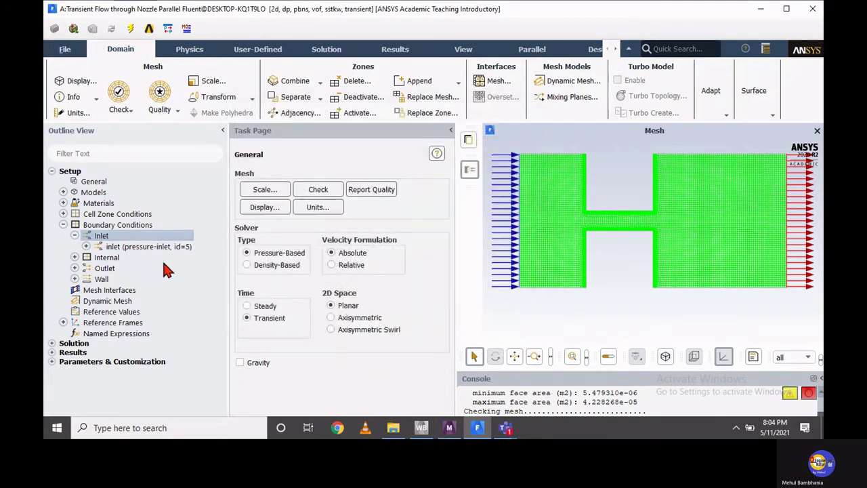
Apply the outlet's mixture gauge pressure of 3000000 pascal and close the boundary condition settings.
double_click(107, 268)
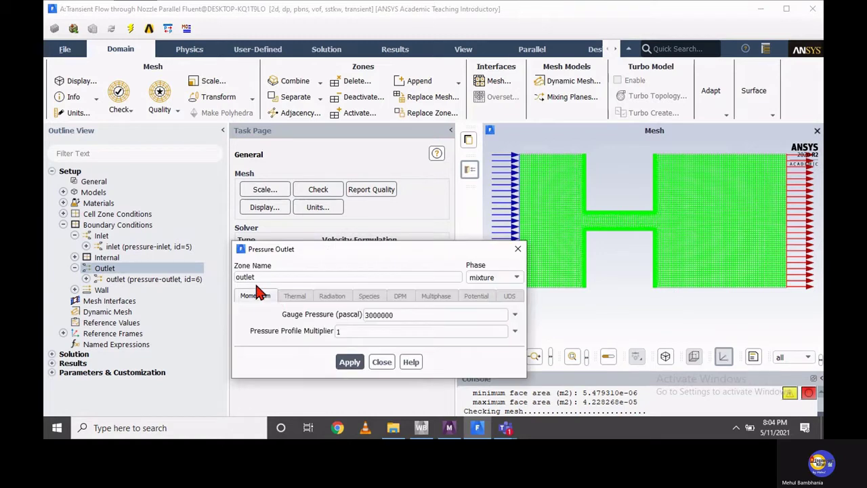
drag(376, 314, 364, 315)
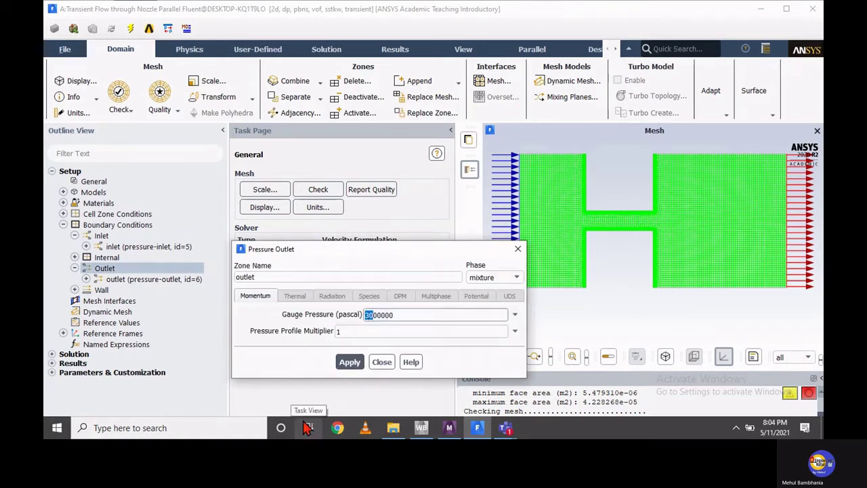
click(351, 363)
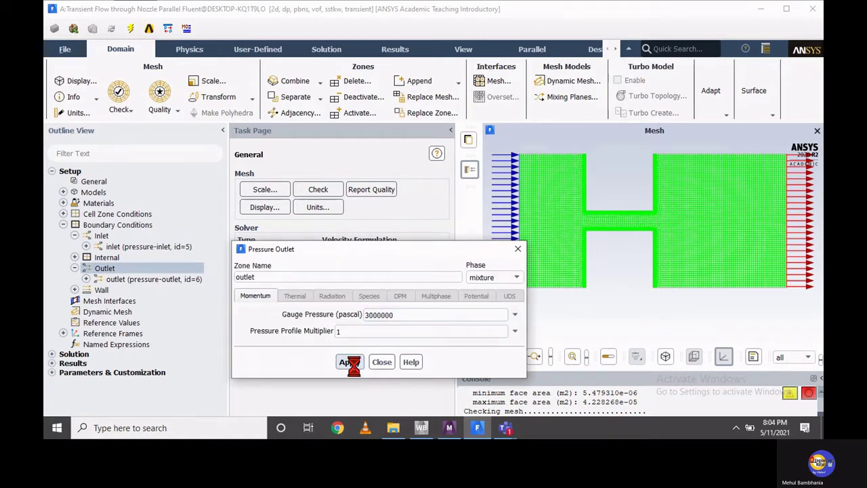
click(372, 361)
click(63, 225)
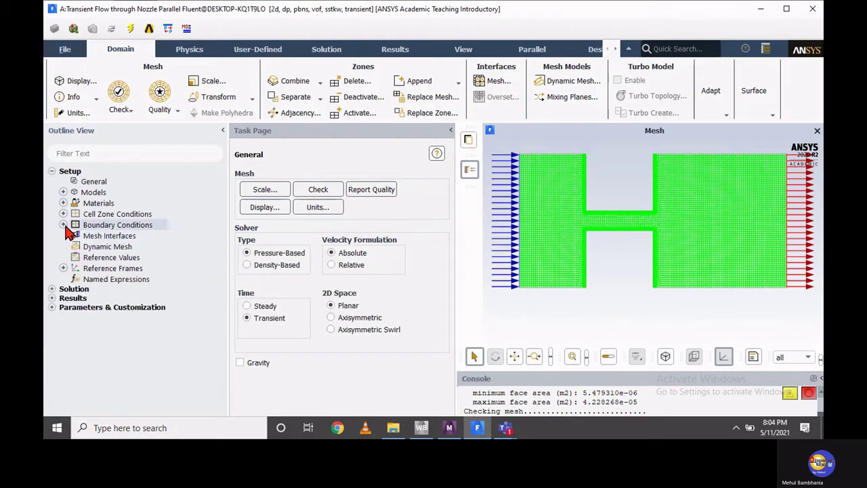
click(52, 171)
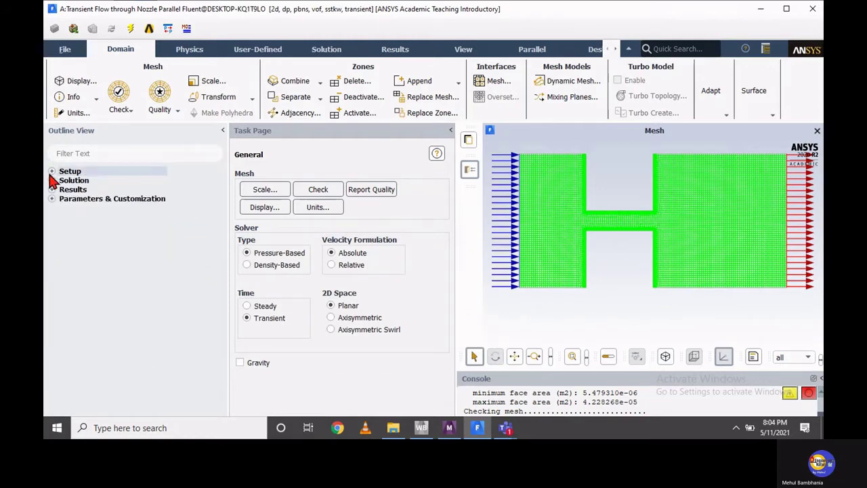
Set the pressure-velocity coupling scheme to Coupled, keeping Geo-Reconstruct for volume fraction and First Order Upwind for momentum.
click(52, 180)
click(96, 191)
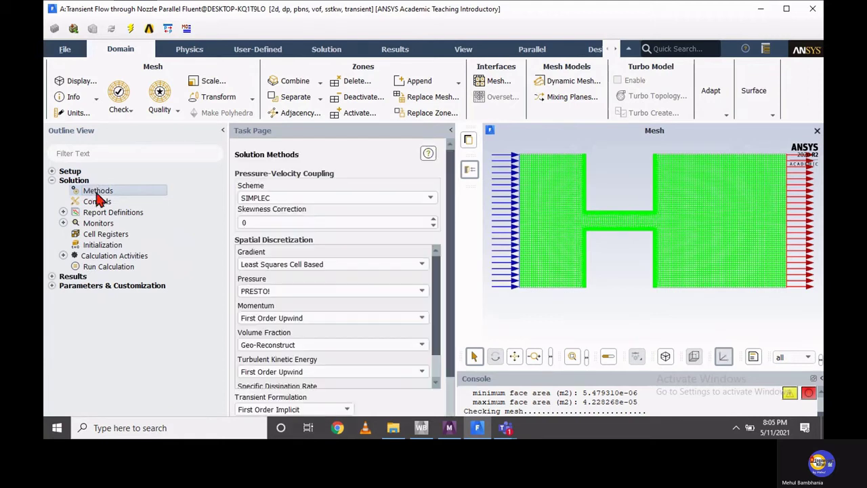
click(262, 199)
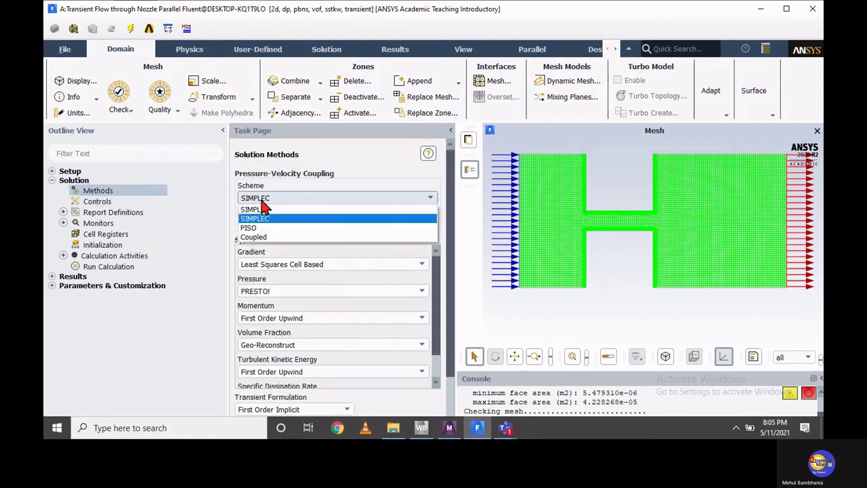
click(260, 236)
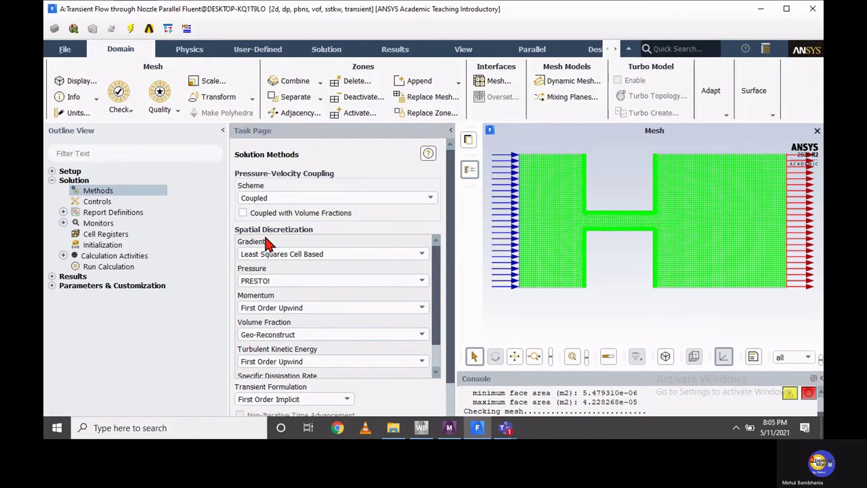
click(261, 333)
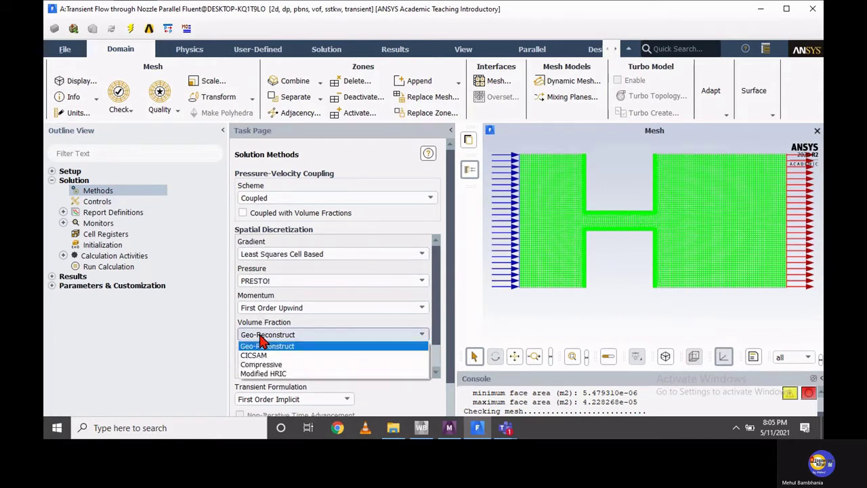
click(259, 347)
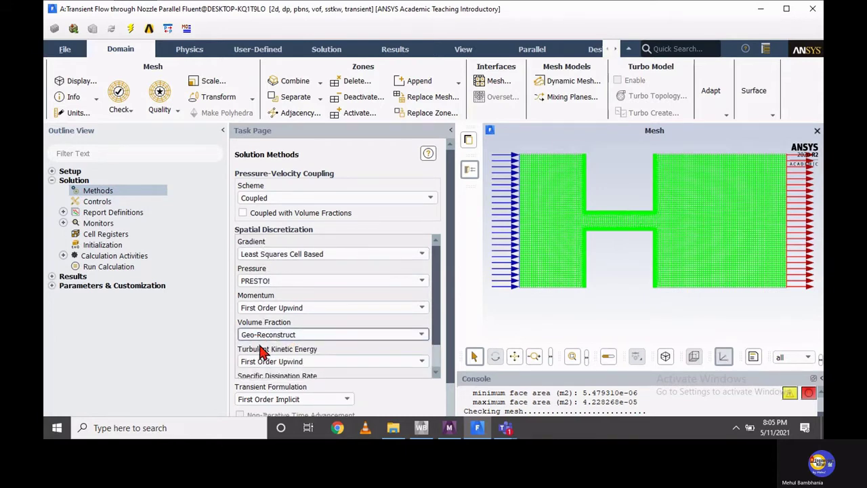
click(261, 311)
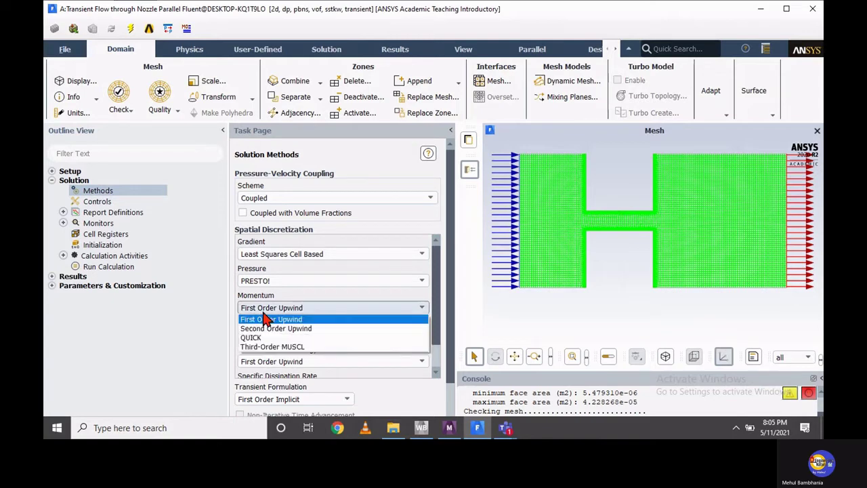
click(264, 318)
drag(437, 271, 427, 330)
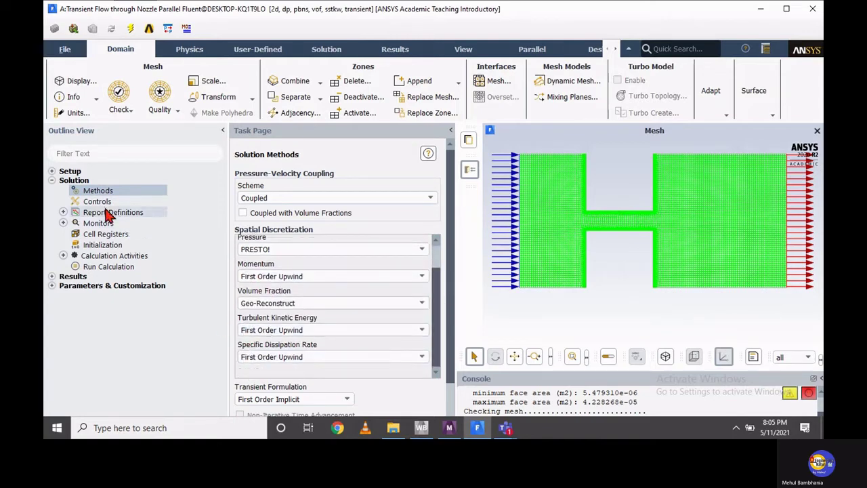
Set the Flow Courant Number in the solution controls to 2.
click(125, 201)
drag(263, 184, 218, 189)
text(2)
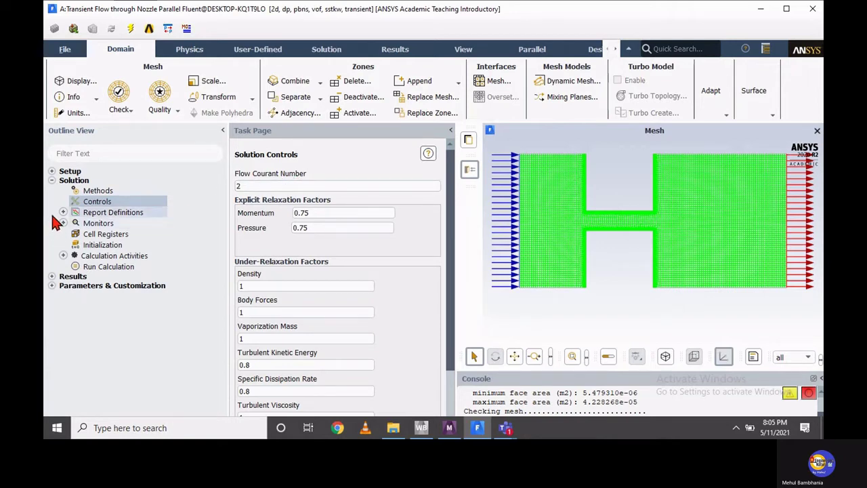
Review the absolute convergence criteria of the residual monitors and accept them as they are.
click(98, 224)
double_click(98, 225)
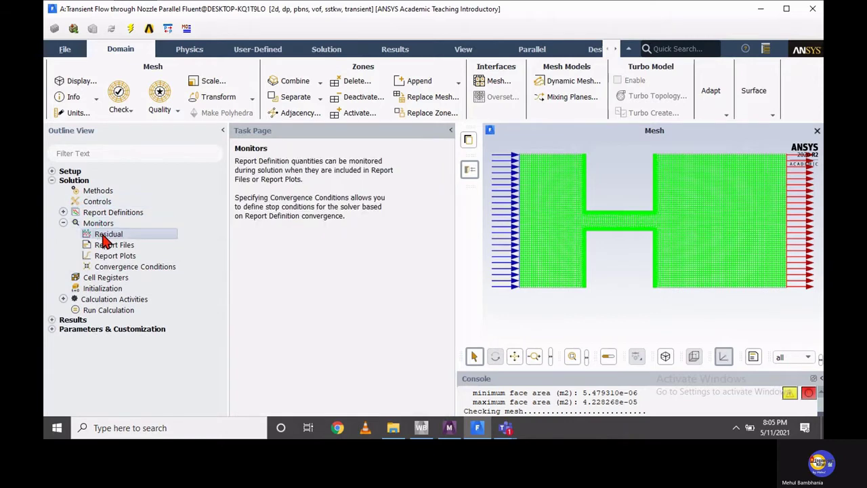
double_click(103, 234)
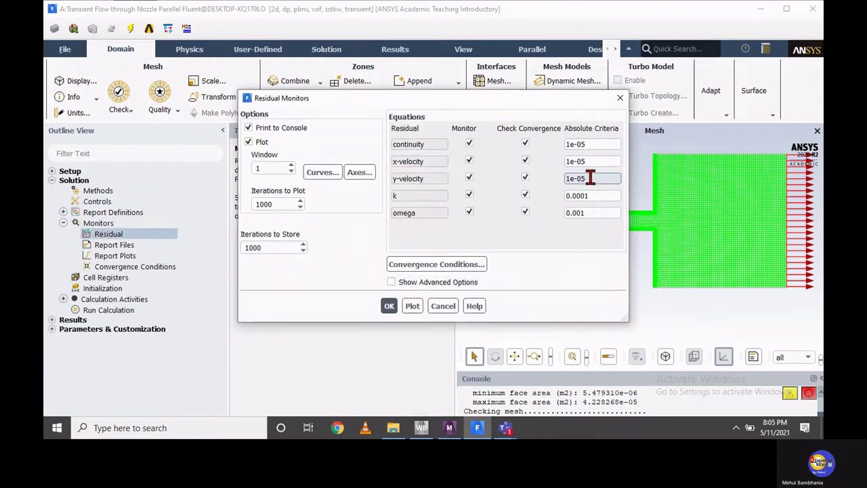
click(390, 306)
click(62, 222)
click(52, 180)
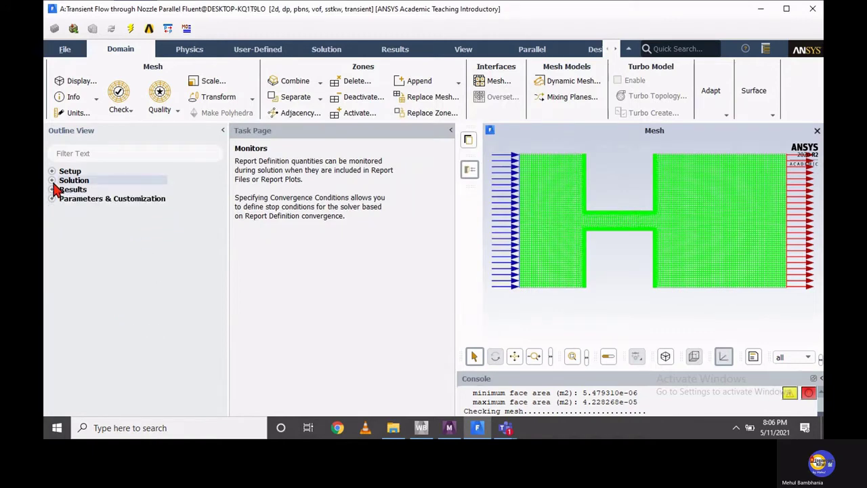
Initialize the solution with Hybrid Initialization and save the project.
click(52, 180)
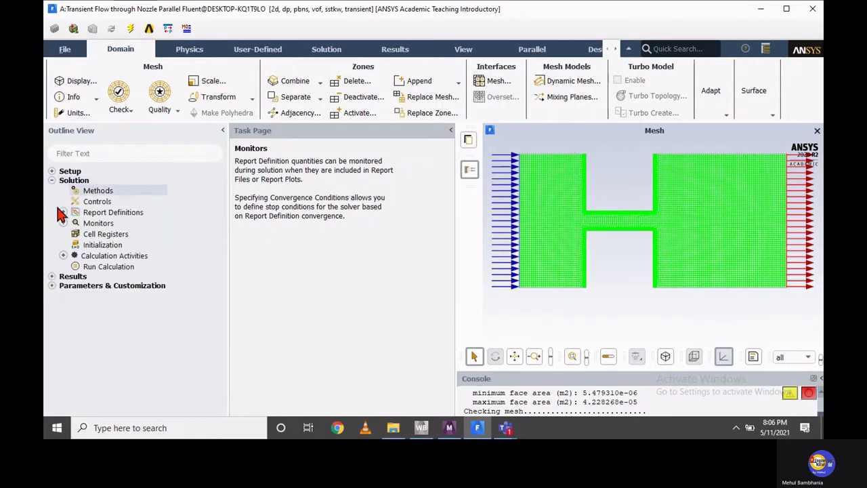
click(94, 245)
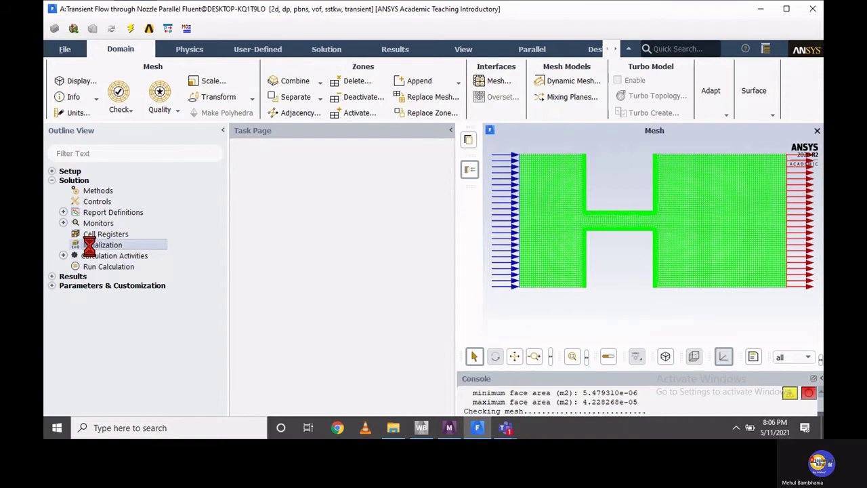
click(300, 187)
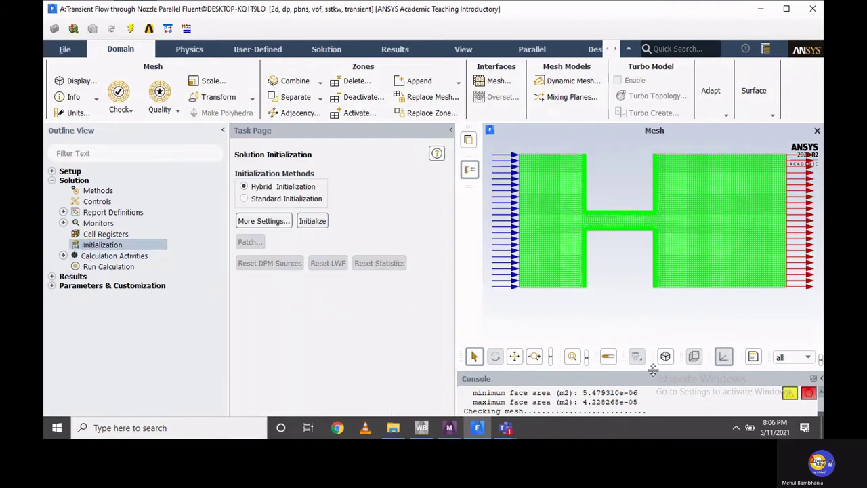
drag(657, 376, 657, 329)
click(312, 221)
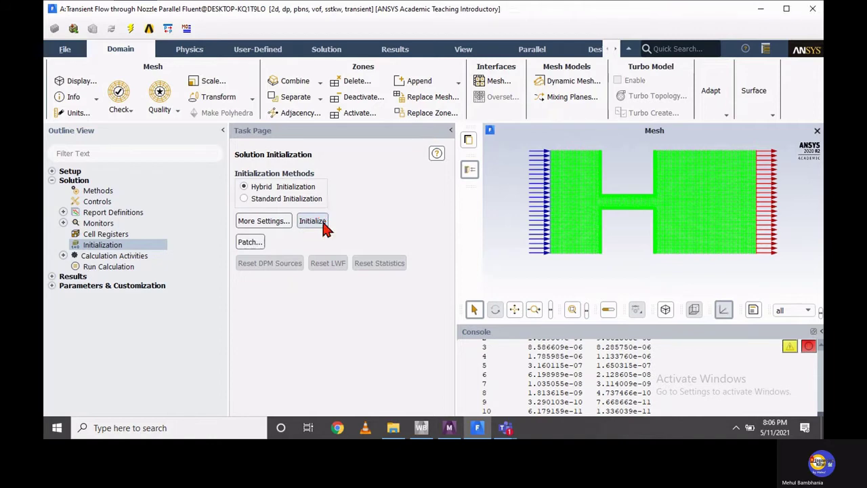
click(64, 50)
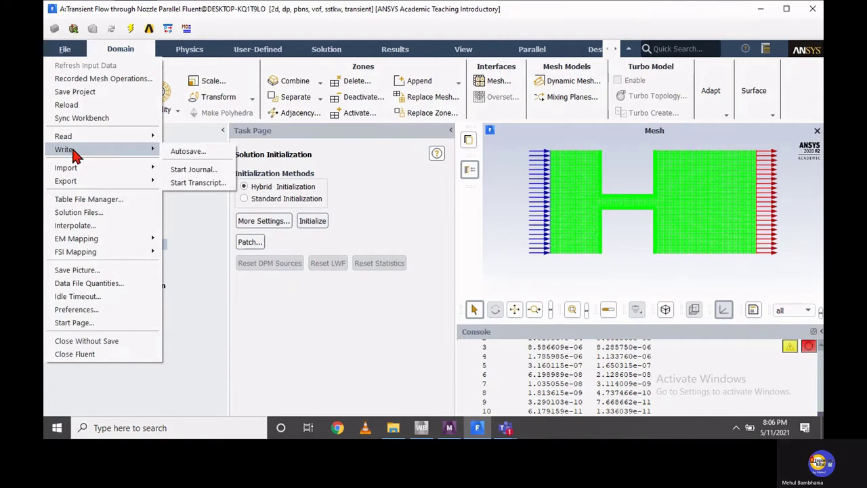
click(87, 94)
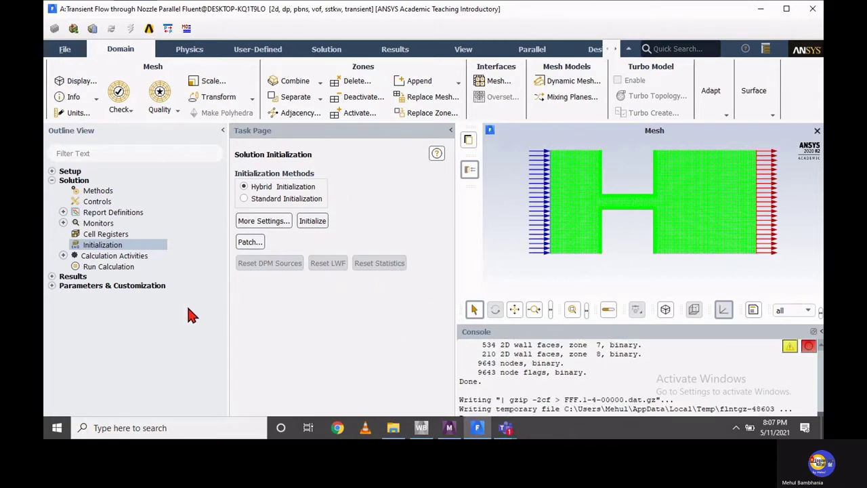
Within a new solution animation definition, create and display a contour of the diesel-vapor volume fraction, and move the dialogs clear of the plot.
click(63, 255)
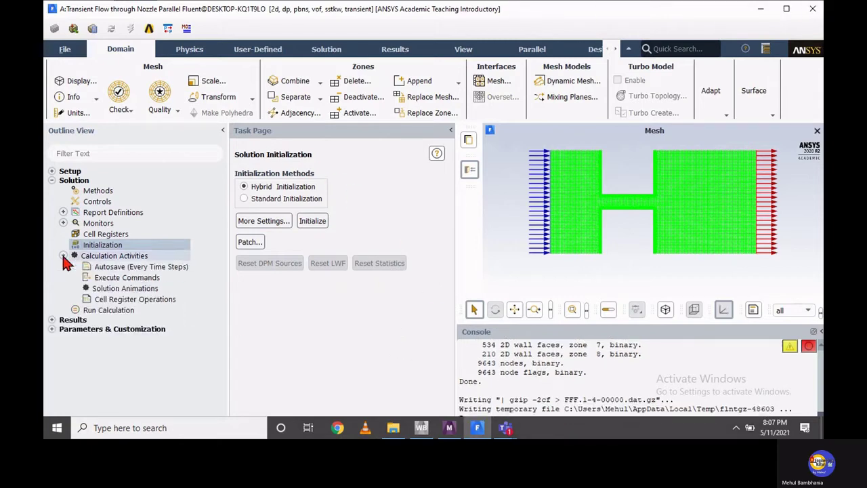
double_click(129, 289)
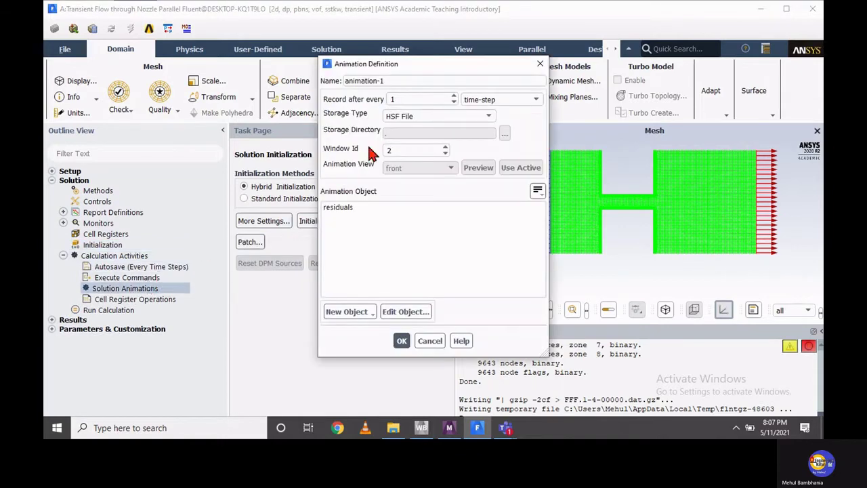
click(349, 312)
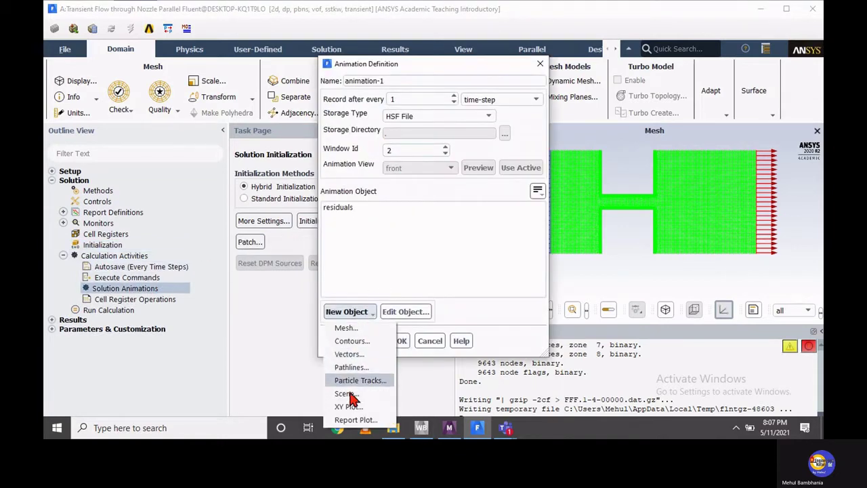
click(352, 341)
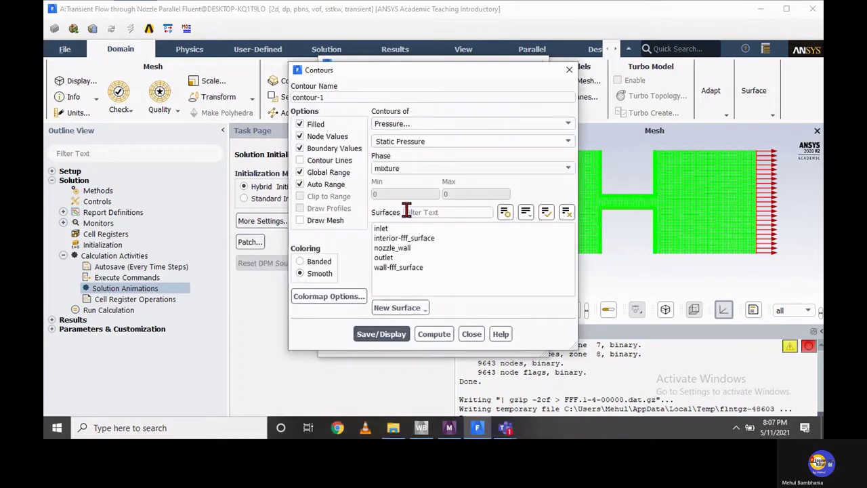
click(420, 124)
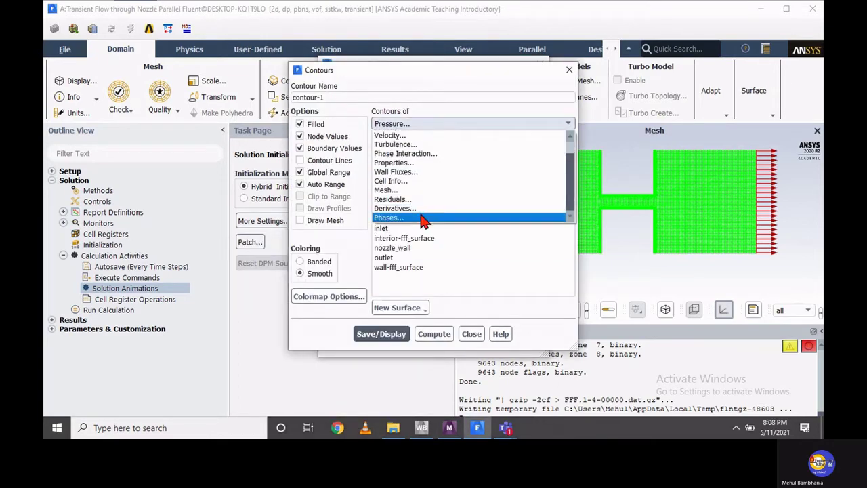
click(420, 217)
click(420, 168)
click(420, 188)
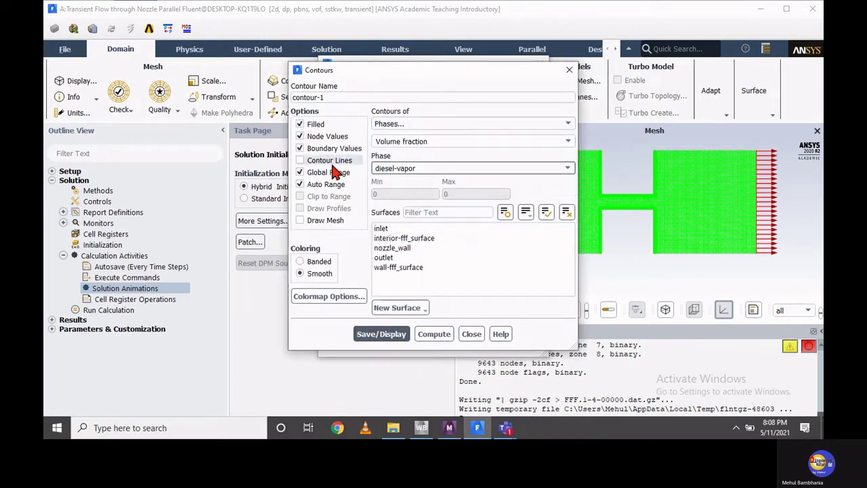
drag(339, 70, 162, 76)
click(207, 339)
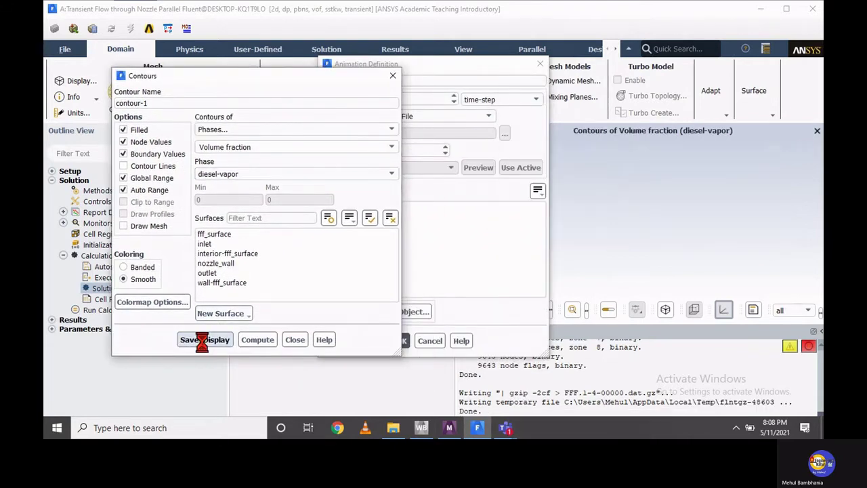
click(514, 64)
drag(514, 64, 245, 242)
drag(250, 73, 181, 18)
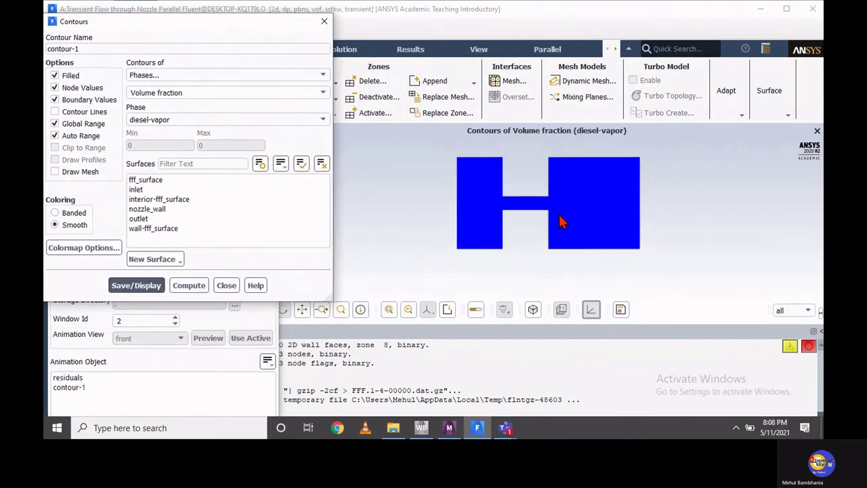
Frame the nozzle throat closely in the vapor volume fraction plot, save the contour definition again and close it.
scroll(557, 212, up, 3)
click(499, 228)
scroll(495, 229, up, 1)
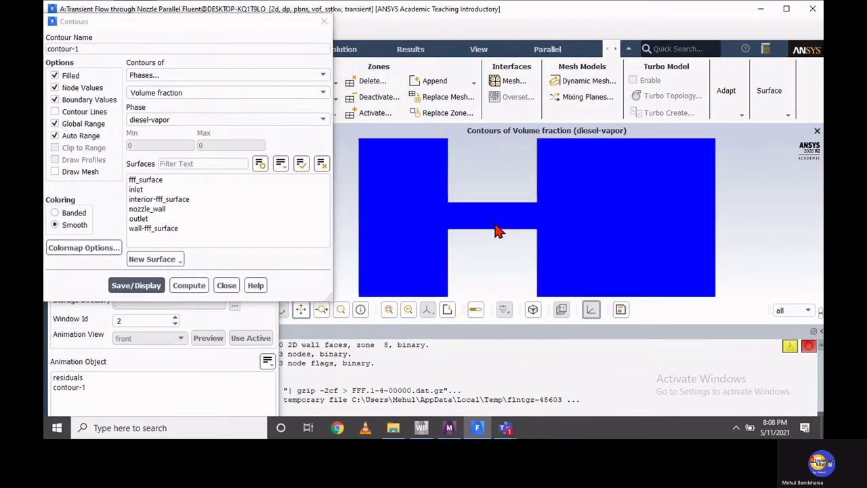
scroll(498, 231, up, 4)
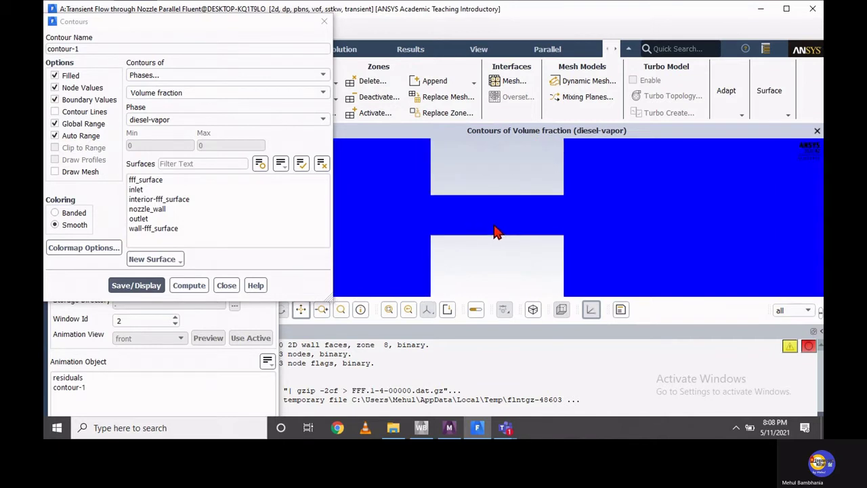
scroll(552, 231, down, 1)
scroll(613, 230, up, 2)
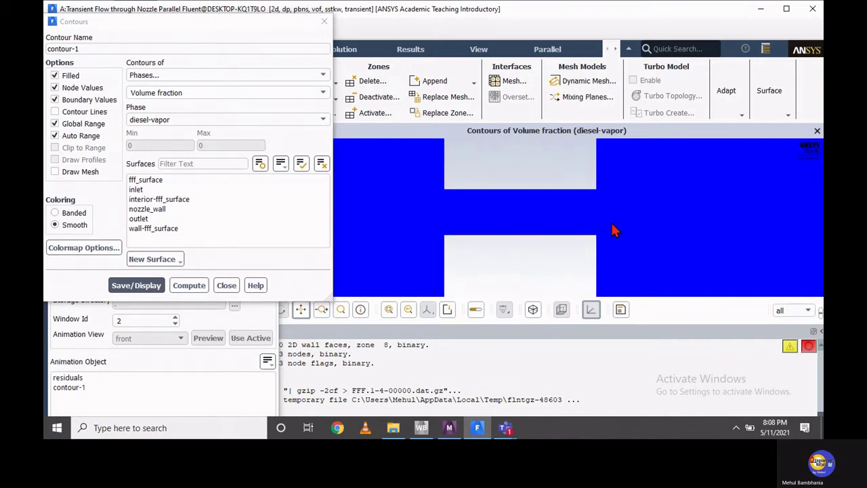
drag(610, 231, 584, 229)
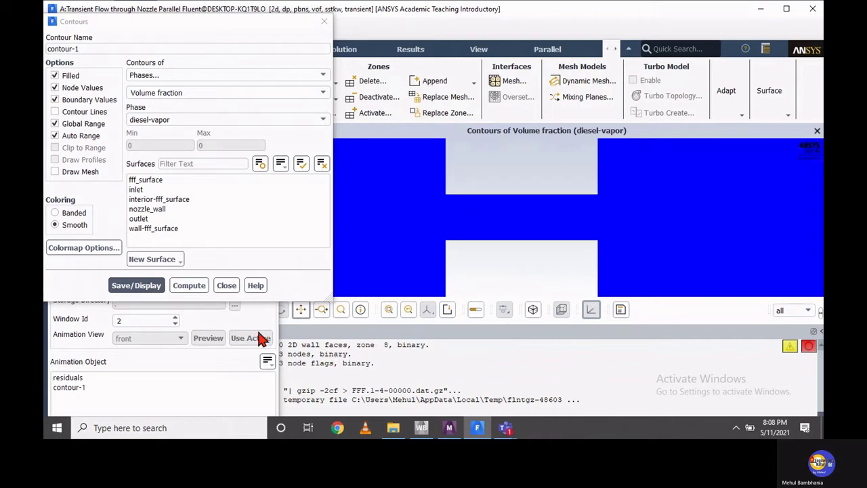
click(163, 285)
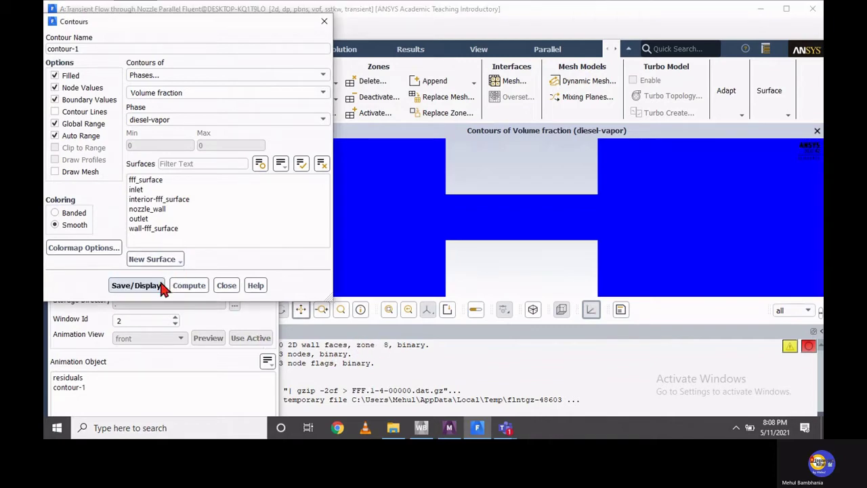
click(226, 287)
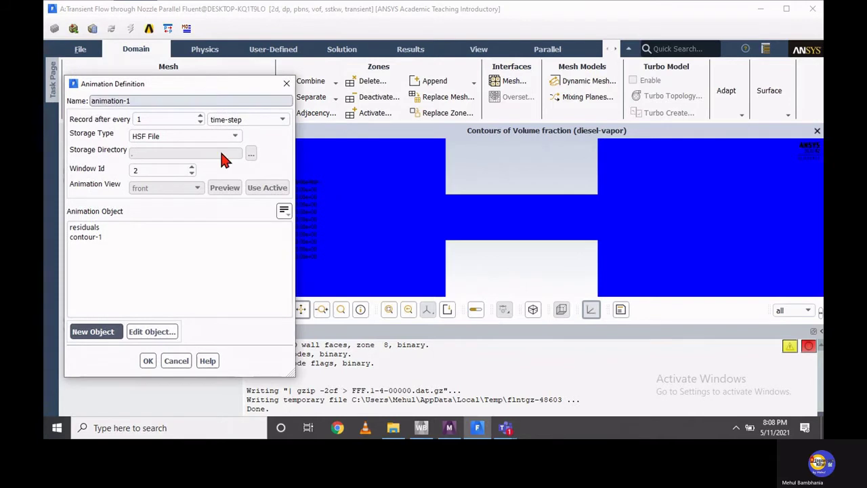
Define the solution animation from contour-1 using the active view, name it vapor-fraction, and edit its time-step recording interval.
click(101, 236)
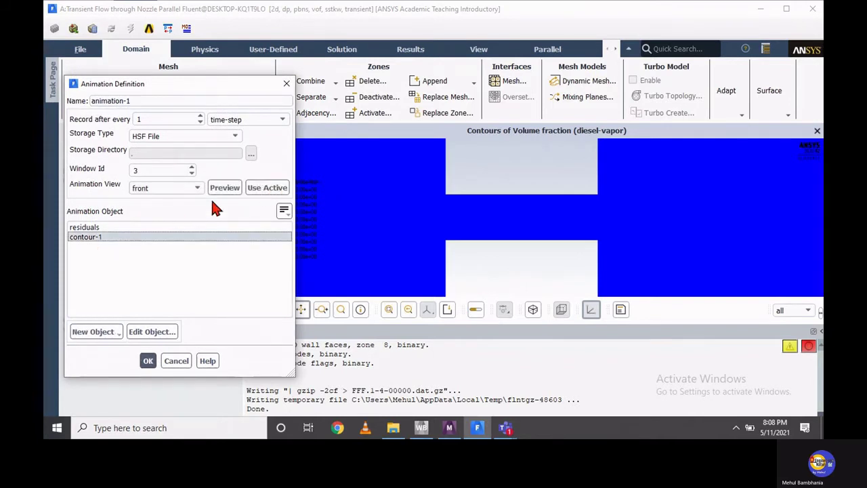
click(264, 189)
triple_click(128, 100)
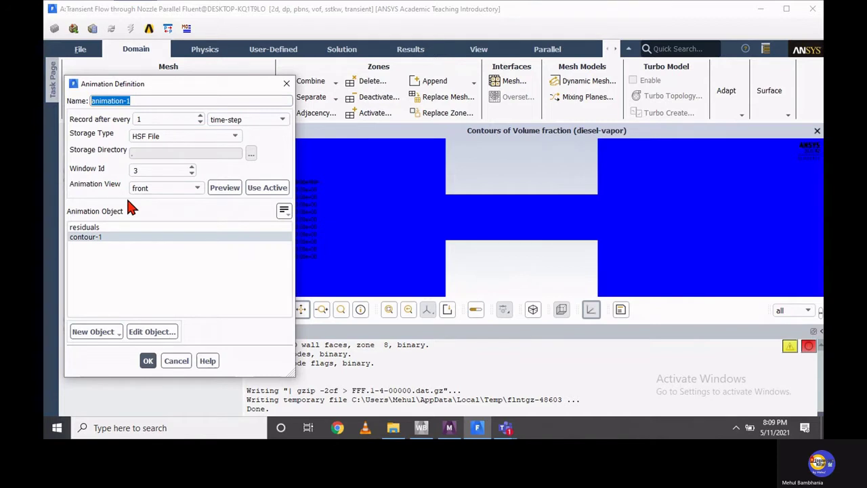
text(vapor-fraction)
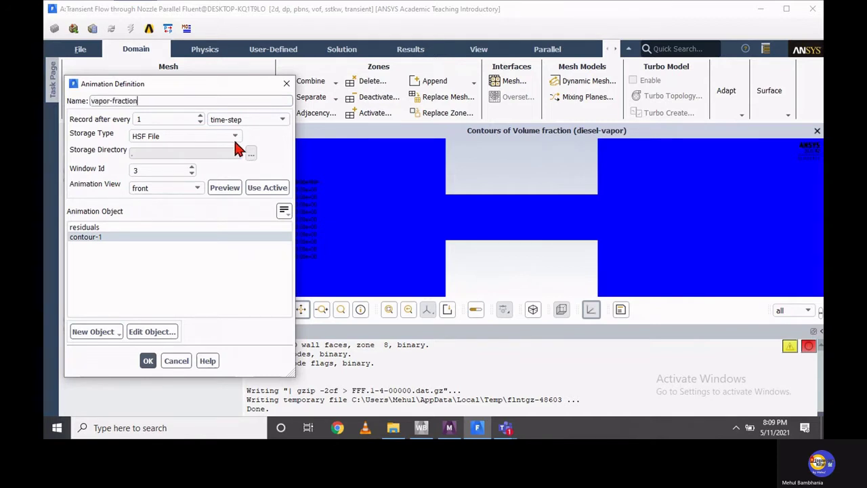
double_click(140, 120)
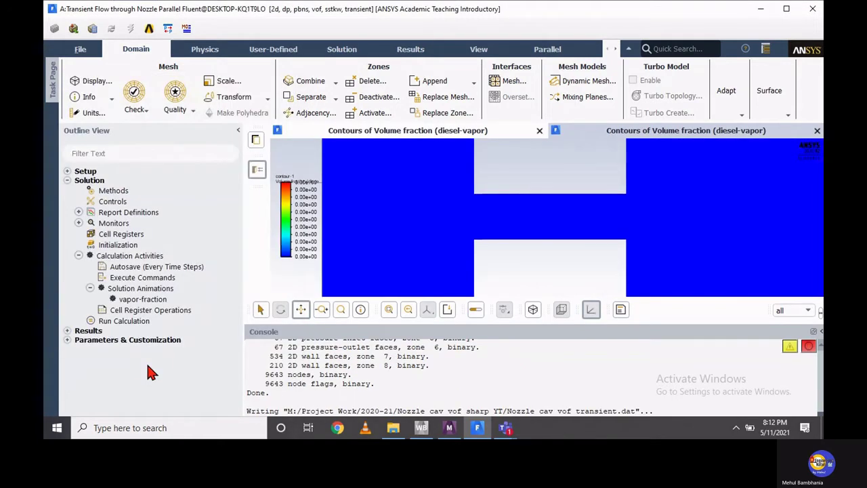
Set the run calculation to 1000 time steps with a time step size of 1e-7 s.
click(135, 324)
double_click(133, 324)
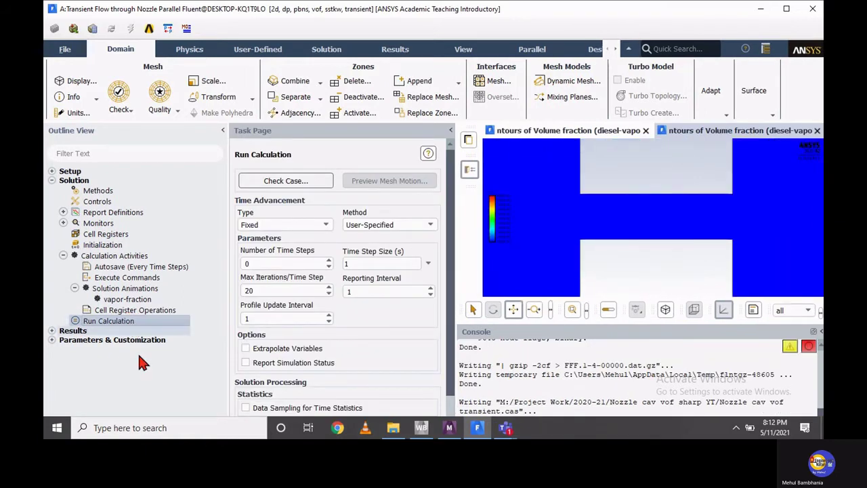
double_click(258, 263)
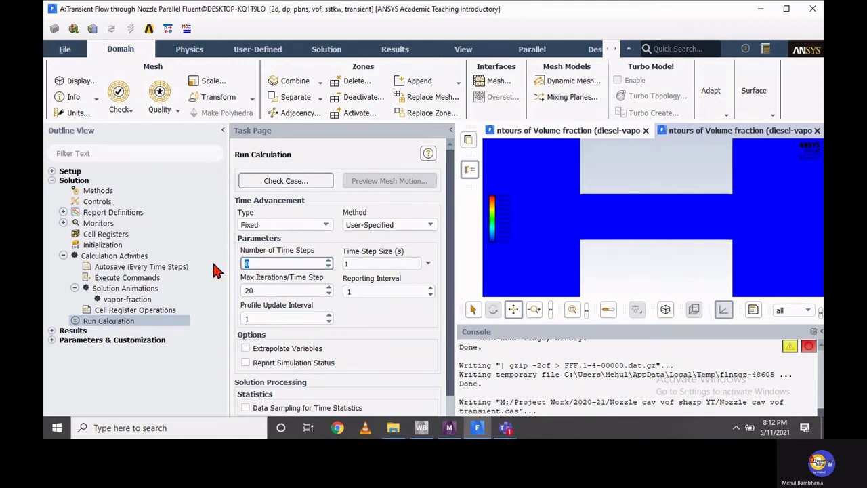
text(1000)
click(358, 263)
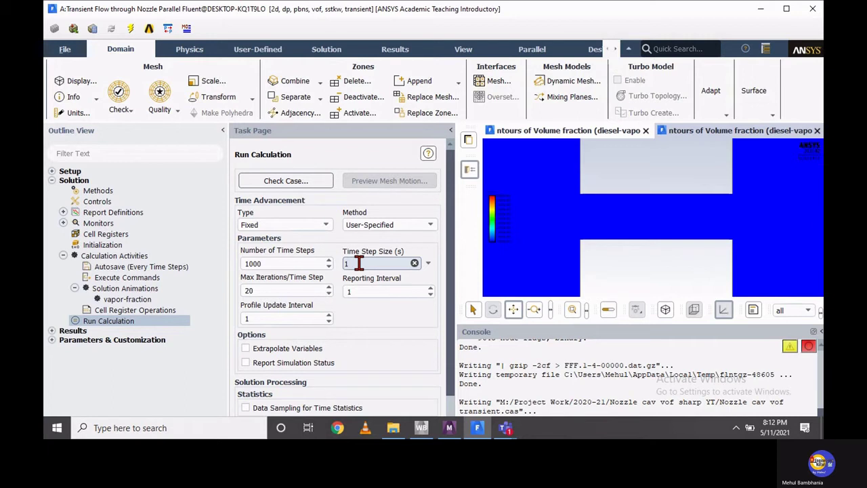
text(e-7)
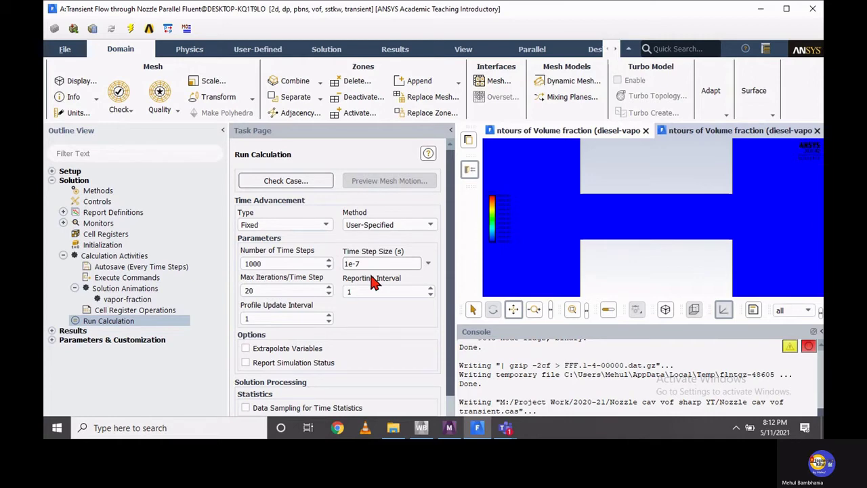
Start the calculation with a maximum of 20 iterations per time step.
double_click(249, 290)
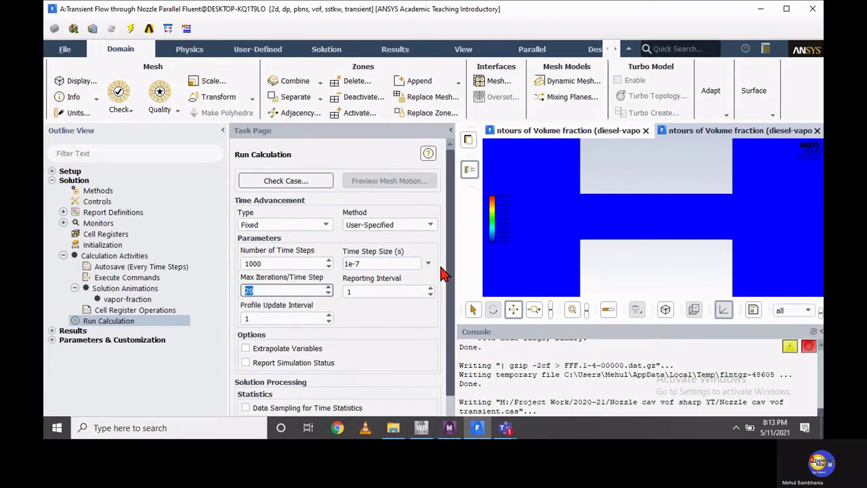
drag(449, 267, 452, 332)
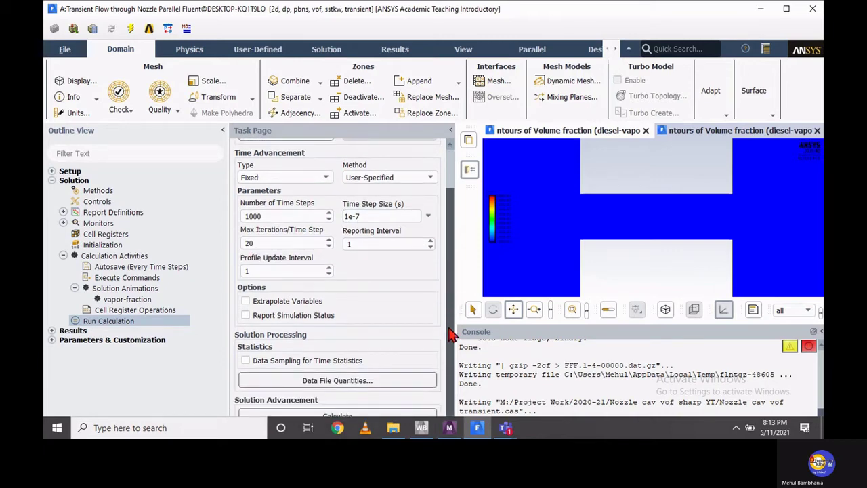
click(400, 412)
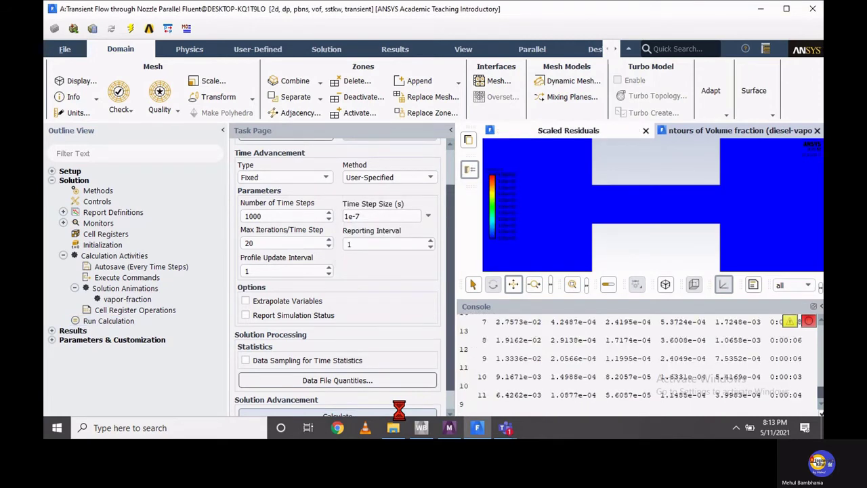
Enlarge the residuals view by hiding the task page and maximizing the window, and stop the calculation at the end of the time step.
click(450, 130)
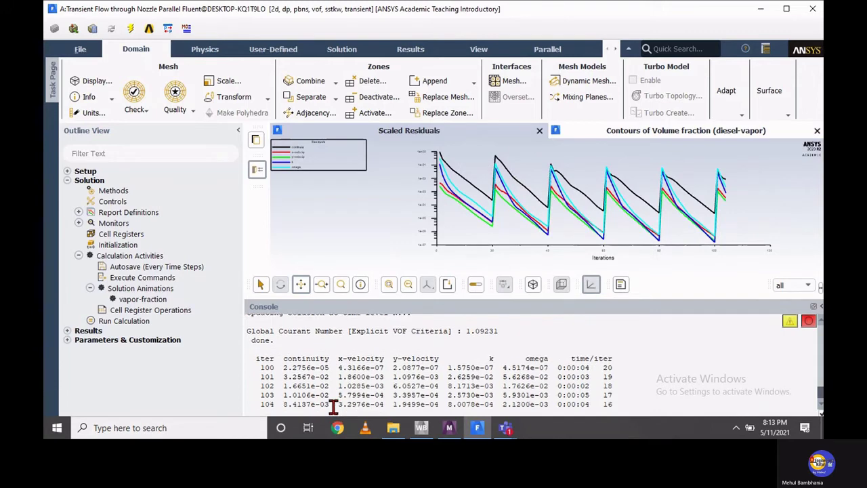
click(786, 9)
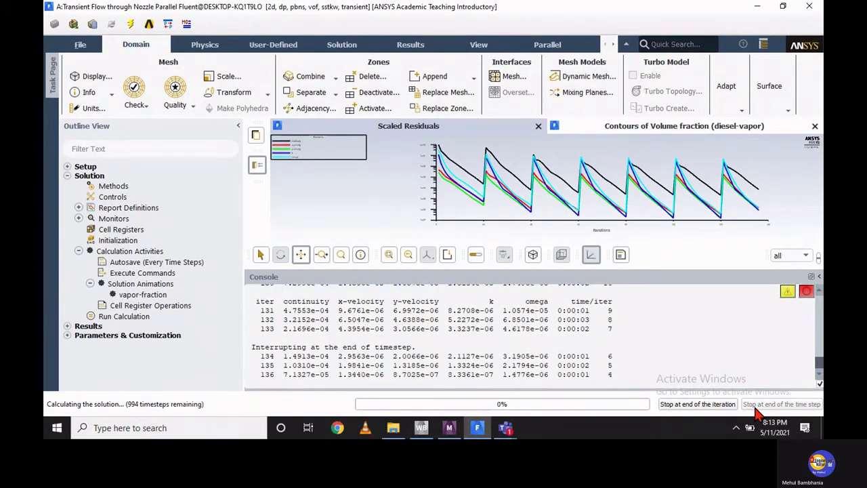
click(460, 225)
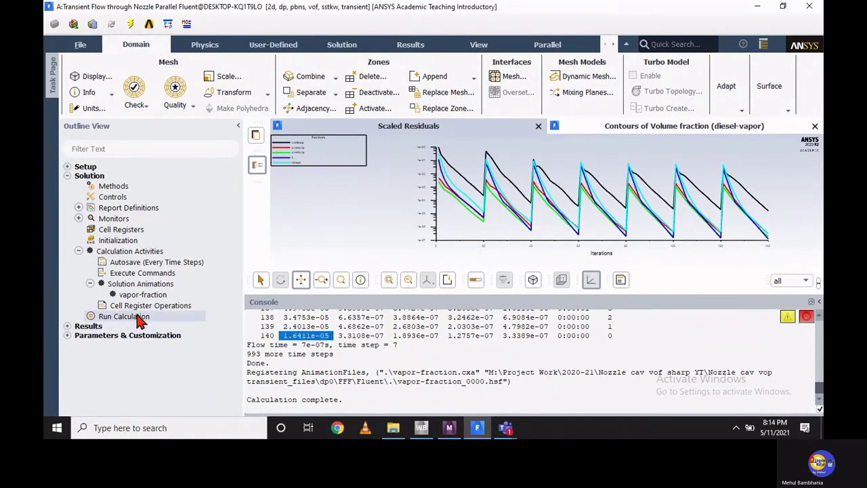
Set the maximum iterations per time step to 10 and resume the calculation, applying the changed settings to the current calculation only.
click(115, 316)
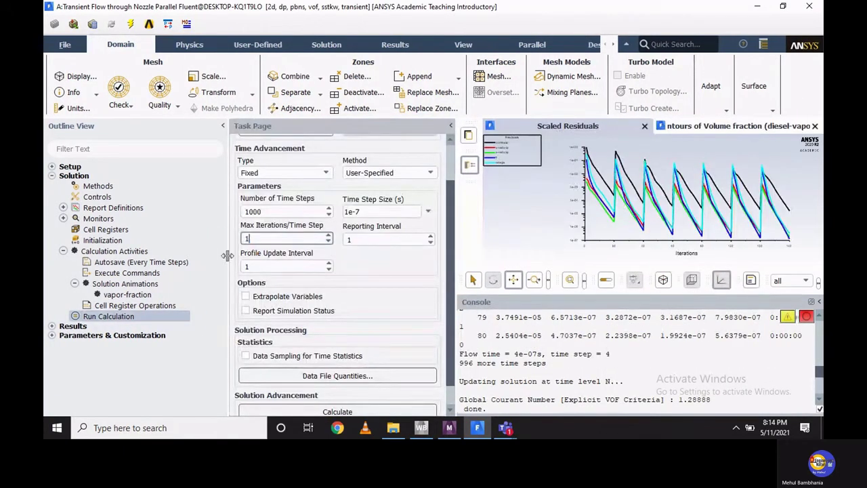
click(342, 411)
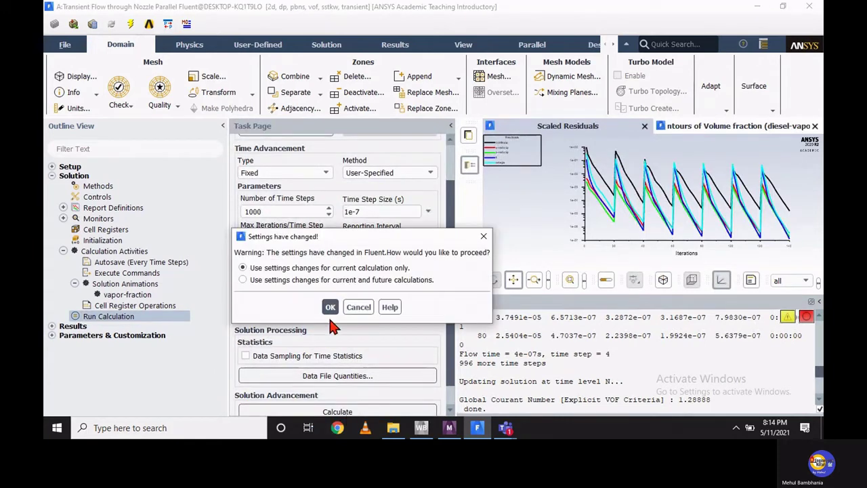
click(330, 308)
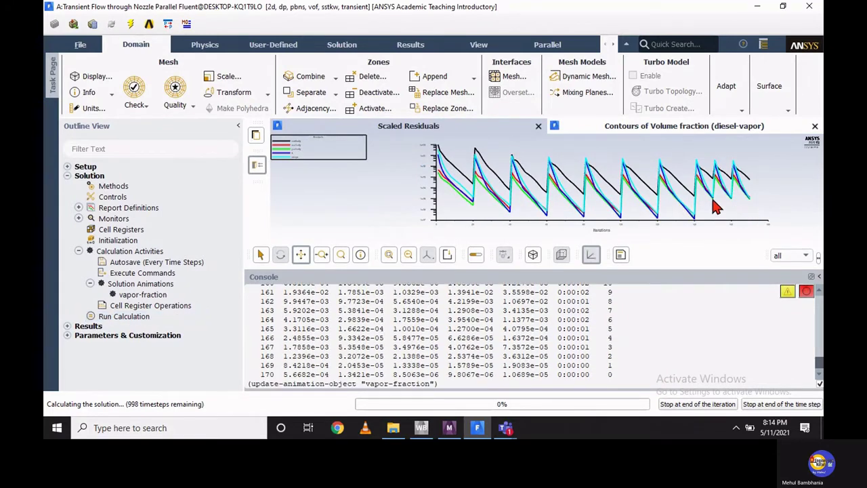
Stop the calculation at the end of the time step and check the continuity residuals of the last iterations in the console.
click(781, 403)
click(458, 228)
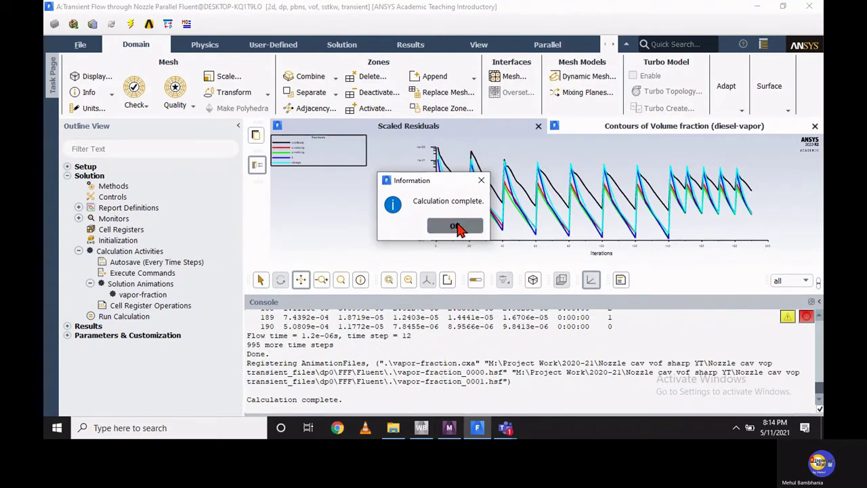
scroll(282, 355, up, 4)
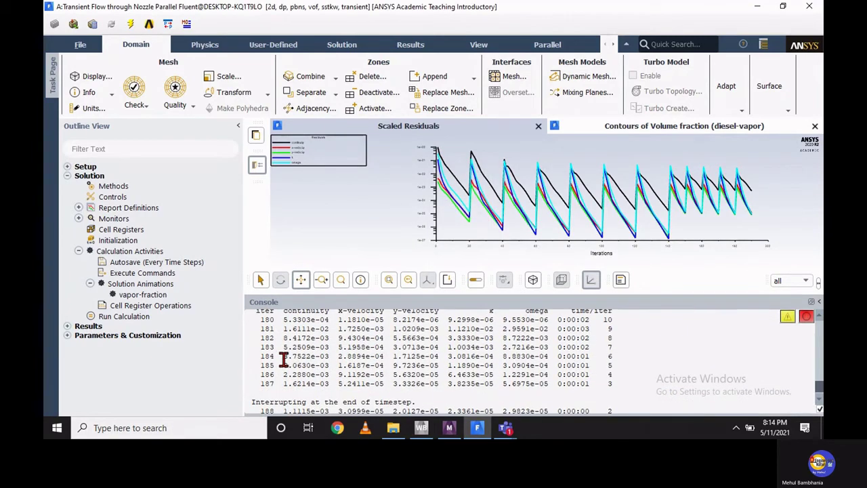
drag(283, 383, 328, 384)
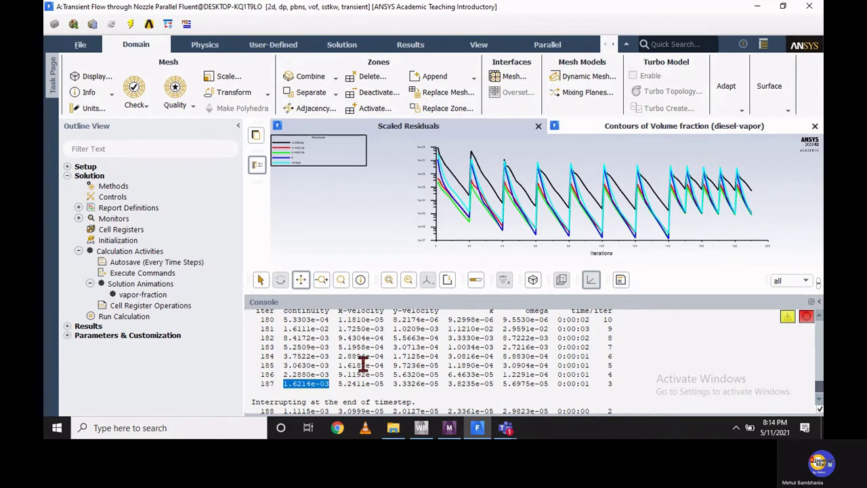
Set the maximum iterations per time step back to 20 and resume the calculation with the changes for the current calculation only.
click(159, 317)
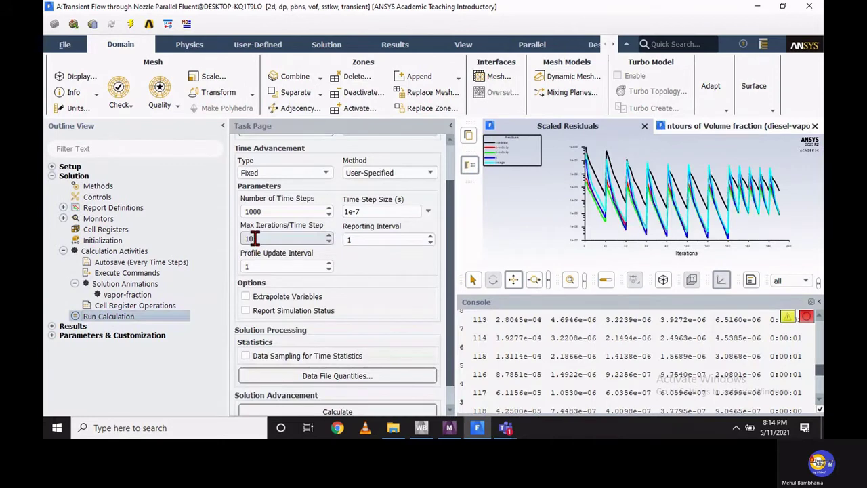
click(253, 238)
drag(255, 239, 234, 239)
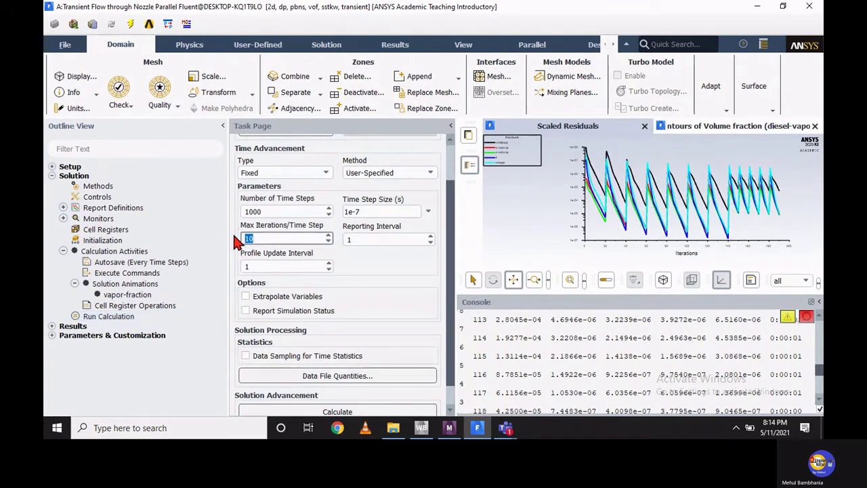
text(20)
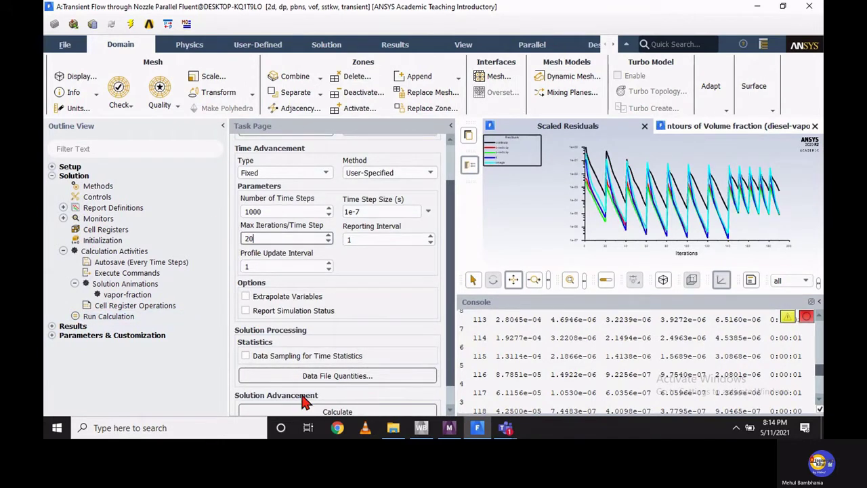
click(315, 411)
click(332, 309)
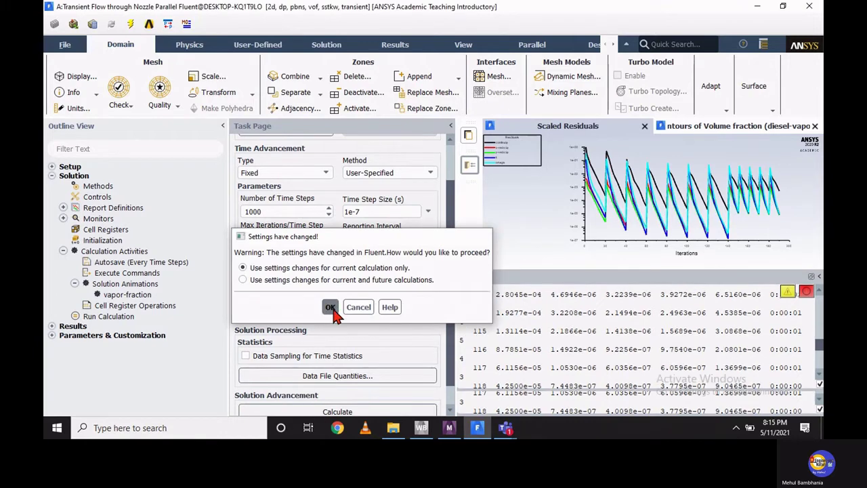
Enlarge the vapor volume fraction contour view during the run, and stop the calculation at the end of the time step.
click(451, 126)
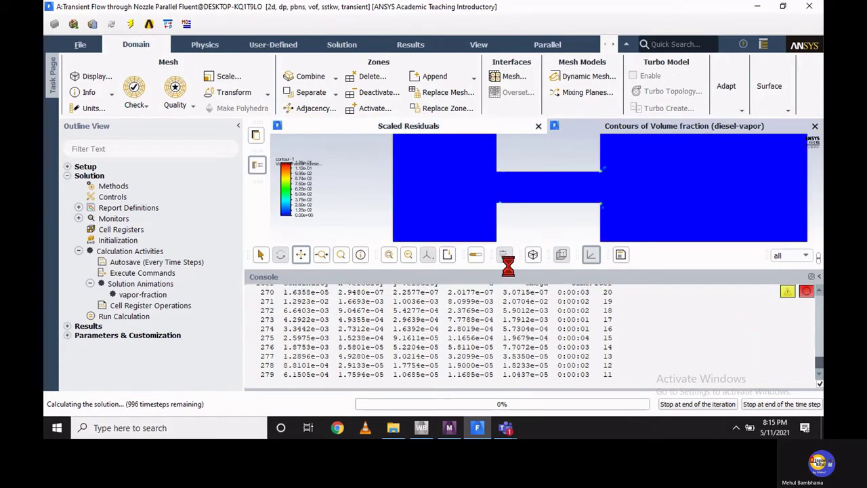
drag(506, 269, 495, 338)
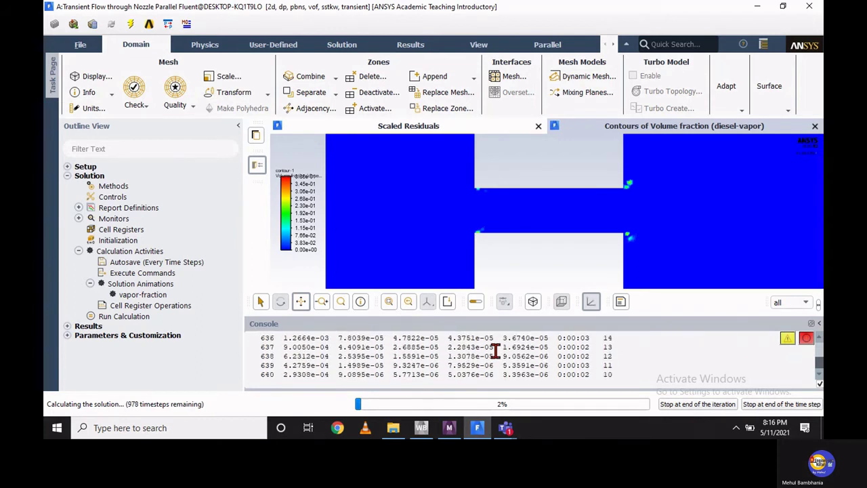
click(779, 404)
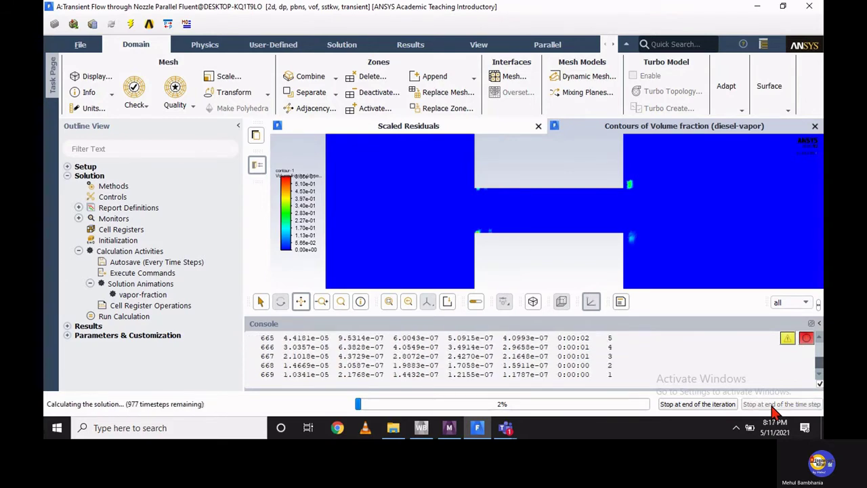
click(462, 223)
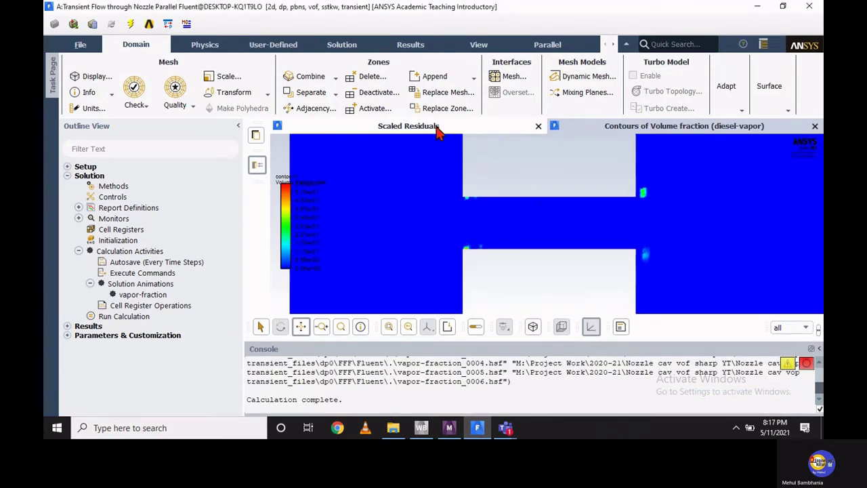
Display filled contours of static pressure for the mixture phase in the residuals graphics window, and close the contour settings.
click(410, 44)
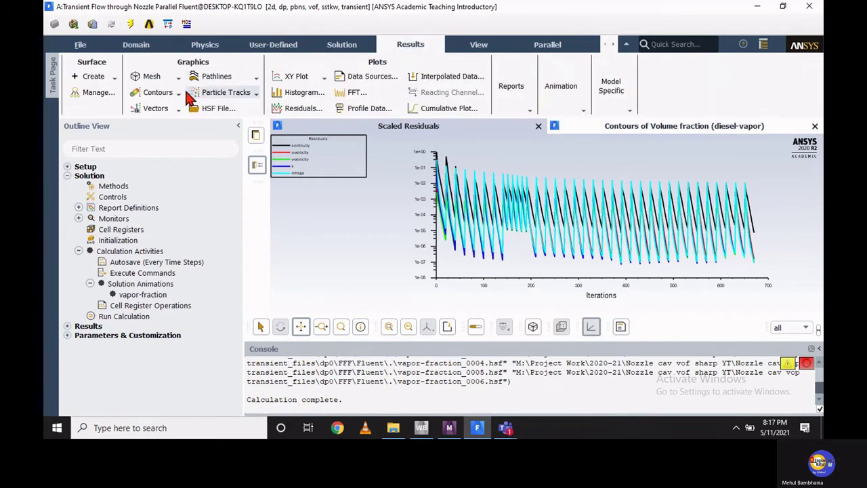
click(146, 92)
click(155, 109)
click(162, 49)
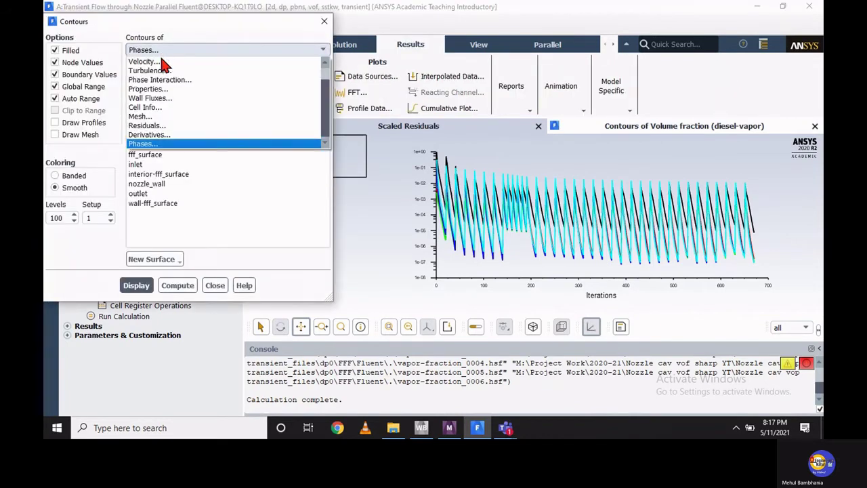
scroll(168, 74, up, 1)
click(146, 61)
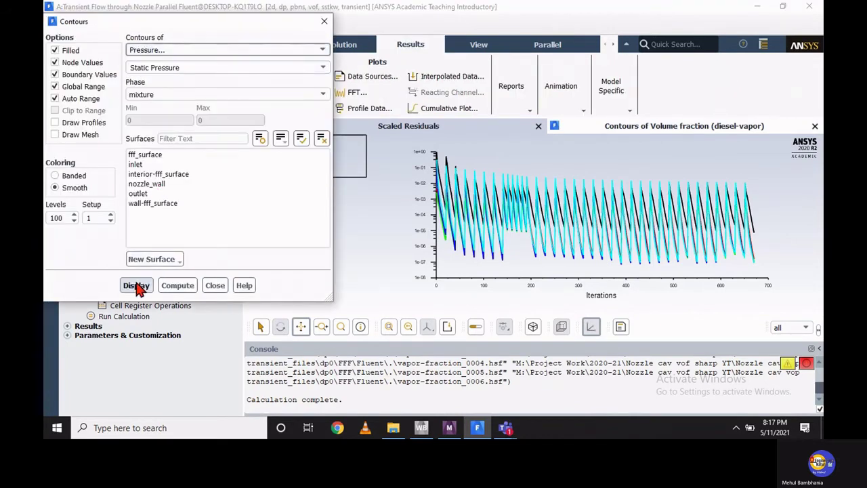
click(136, 285)
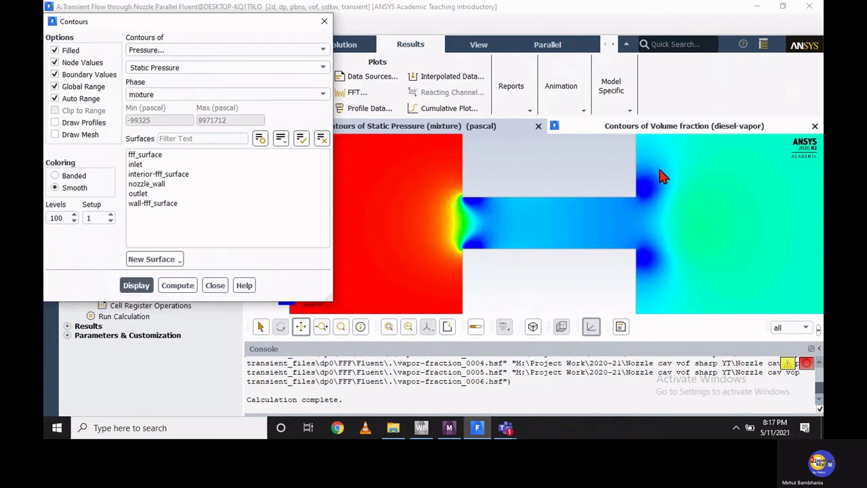
click(324, 21)
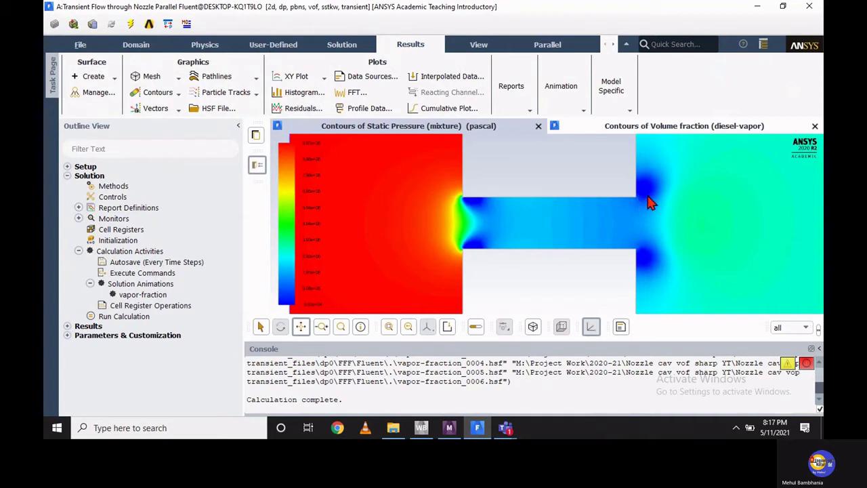
Examine the static pressure contours around the nozzle, and switch to the diesel-vapor volume fraction contours to compare them.
click(301, 326)
drag(407, 270, 486, 269)
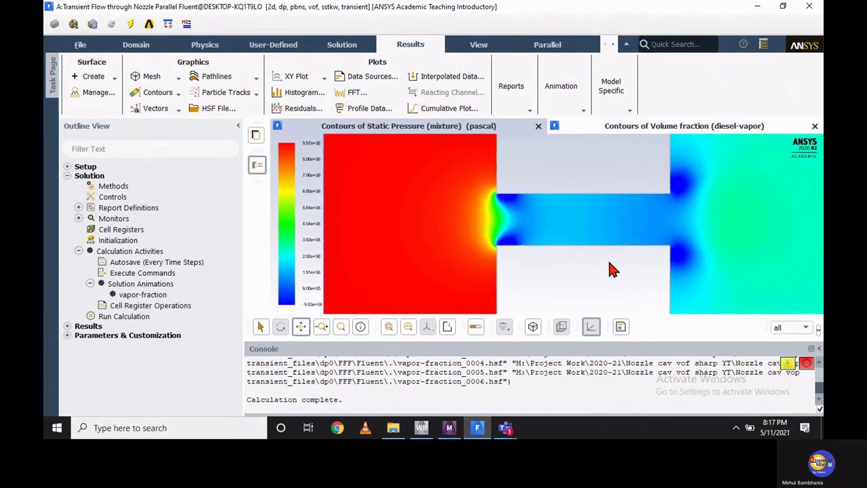
click(684, 128)
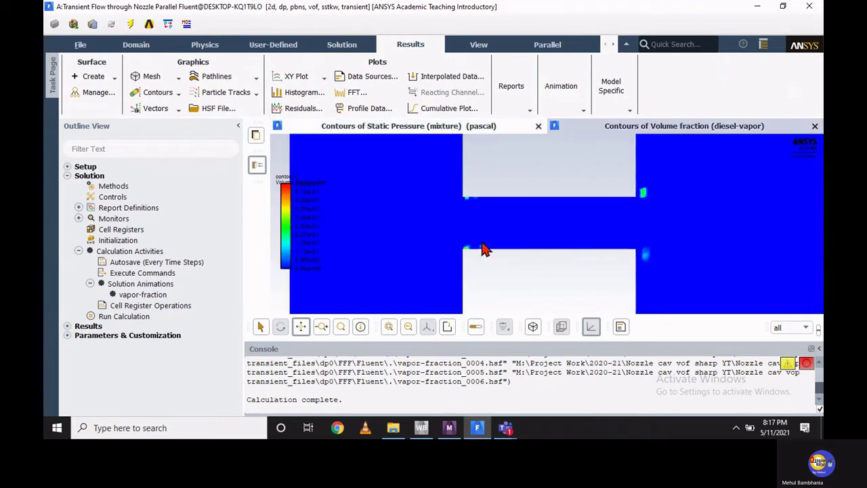
Resume the transient calculation with the existing run settings, and enlarge the graphics area during the run.
double_click(129, 316)
click(312, 409)
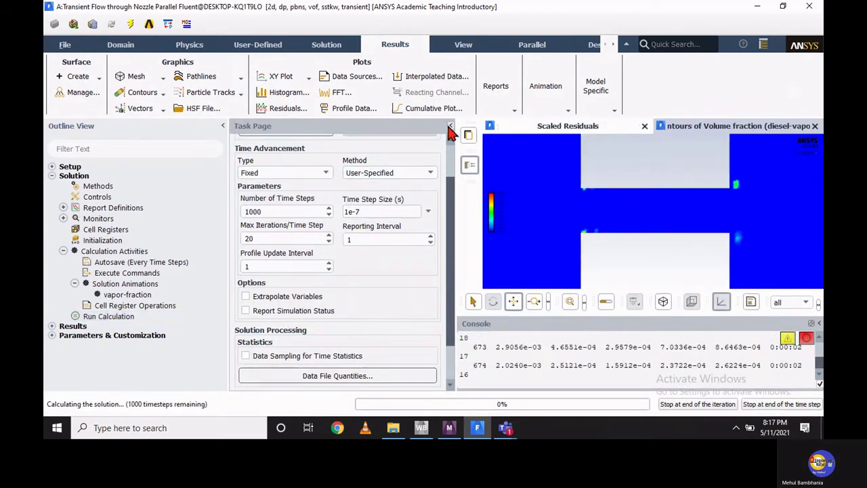
click(450, 126)
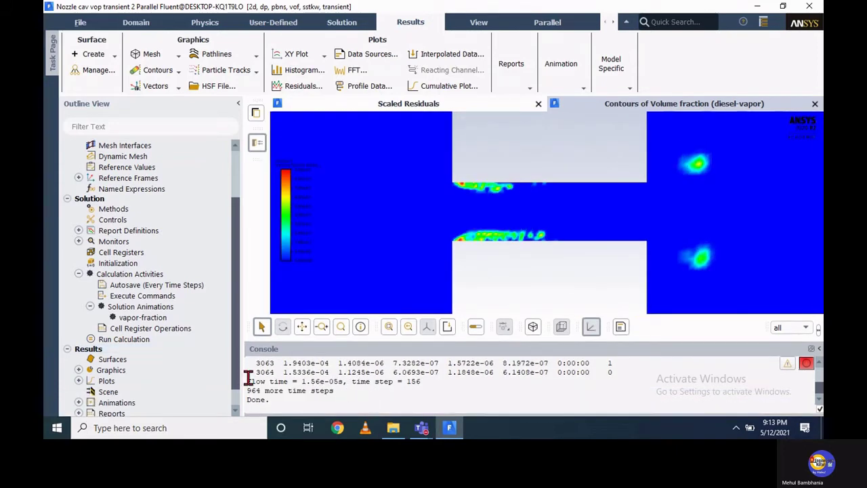
Examine the scaled residuals plot, and check the last continuity residual and the global Courant number in the console.
click(136, 340)
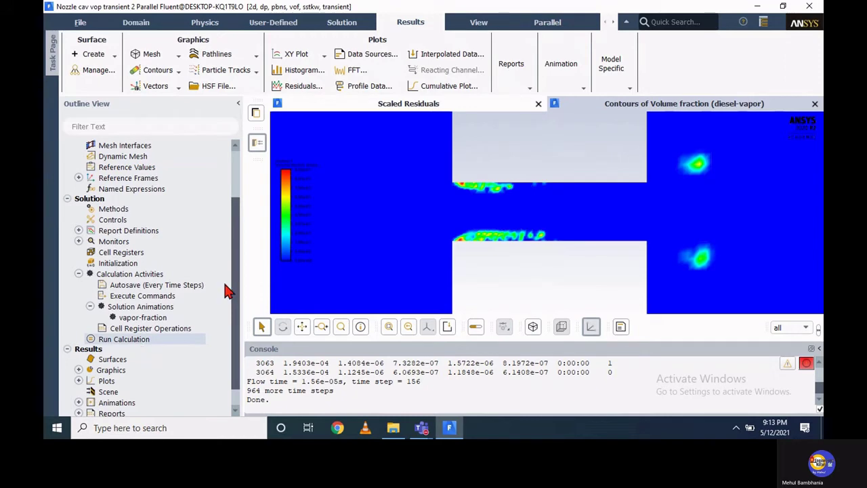
click(421, 107)
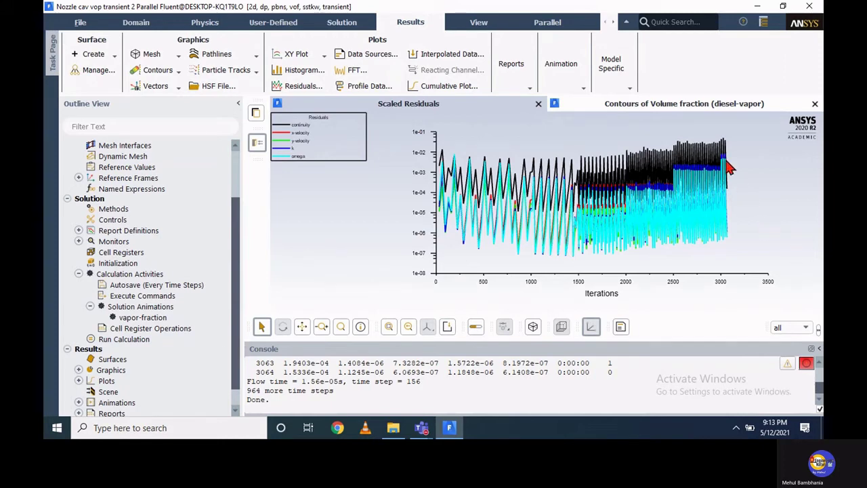
scroll(499, 383, up, 1)
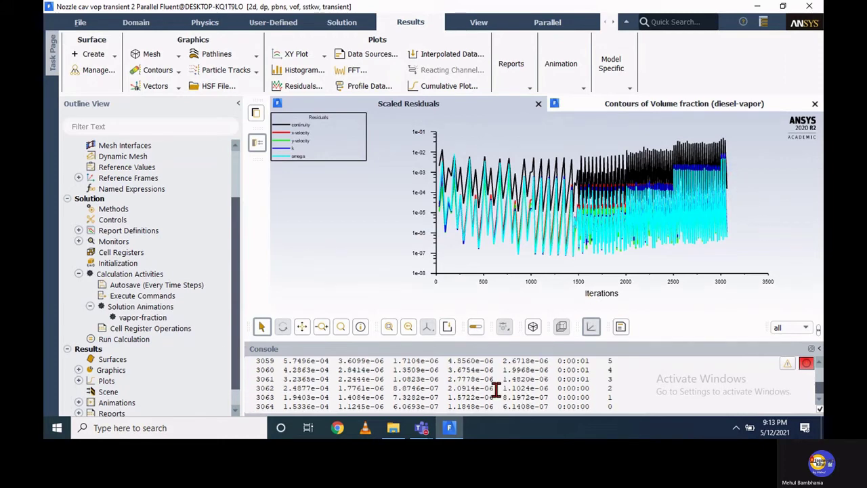
scroll(447, 389, down, 1)
drag(288, 371, 334, 375)
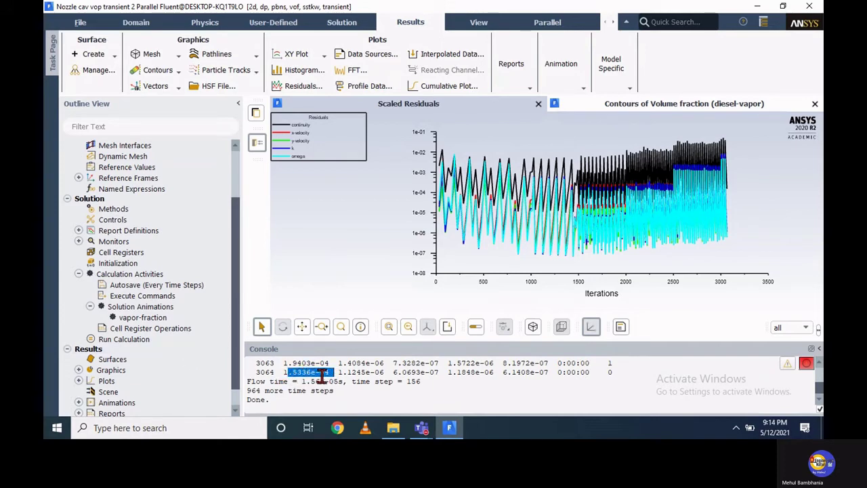
scroll(514, 386, up, 1)
scroll(514, 386, up, 4)
scroll(515, 387, down, 2)
drag(463, 391, 502, 391)
click(501, 391)
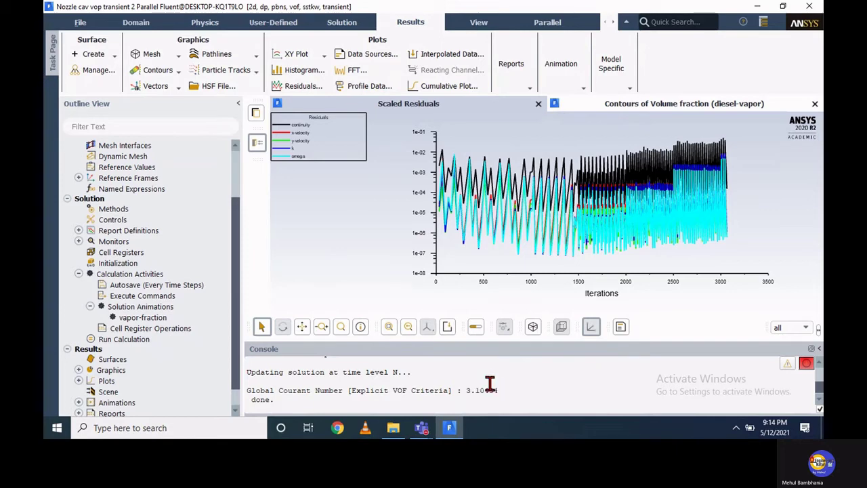
Set the time step size to 1e-8 s and resume the calculation.
double_click(139, 339)
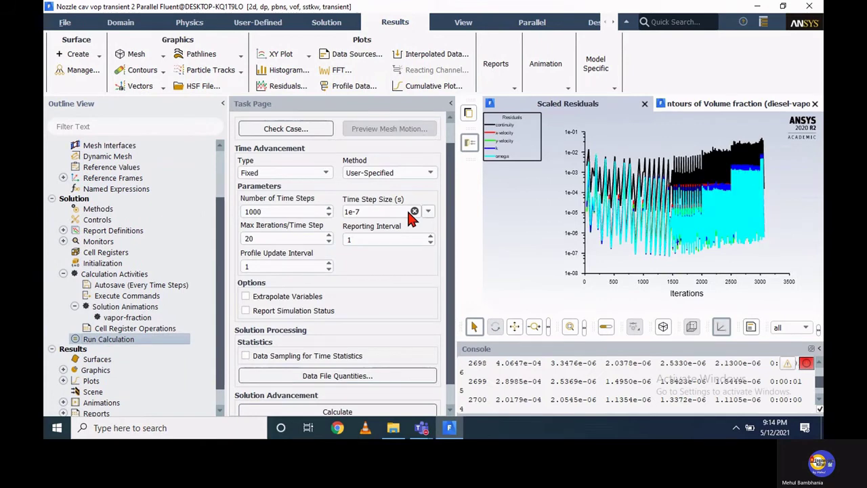
key(BackSpace)
text(8)
key(Return)
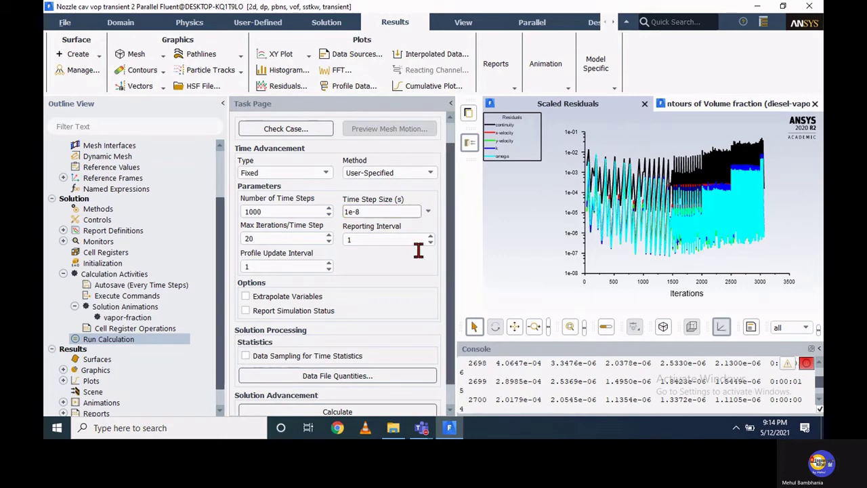
click(371, 412)
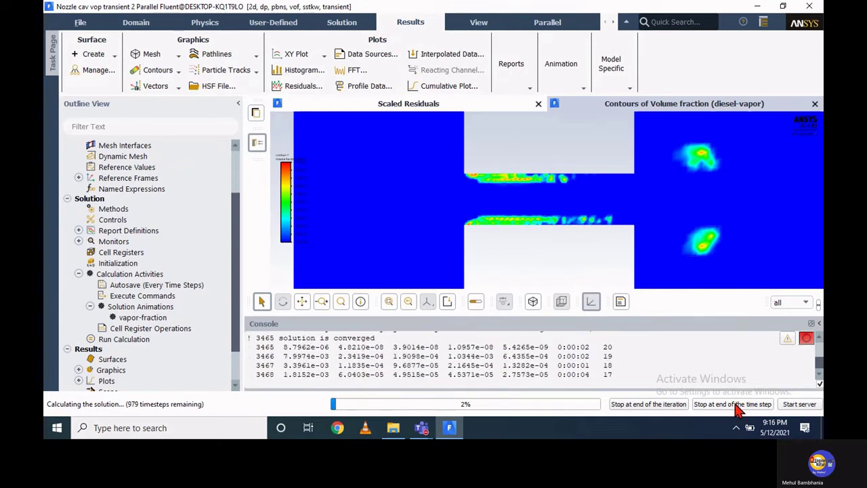
Stop the calculation at the end of the time step, and check the residuals and Courant number in the enlarged console and residual plot.
click(738, 408)
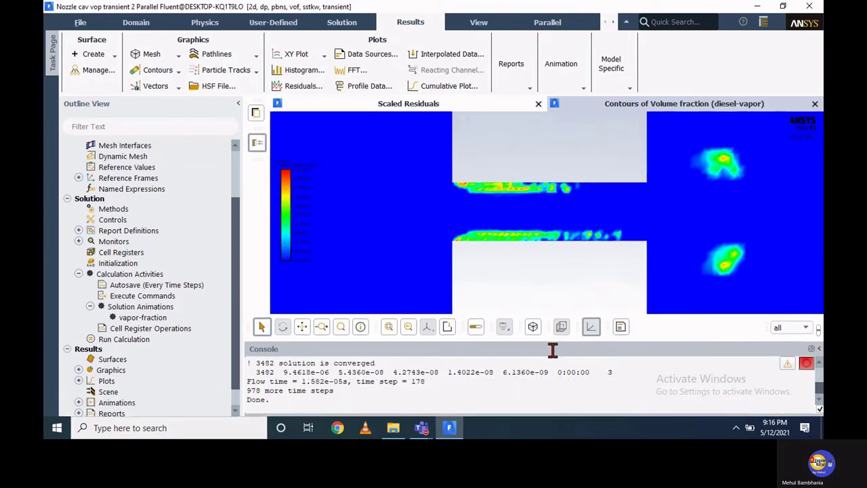
drag(542, 345, 550, 305)
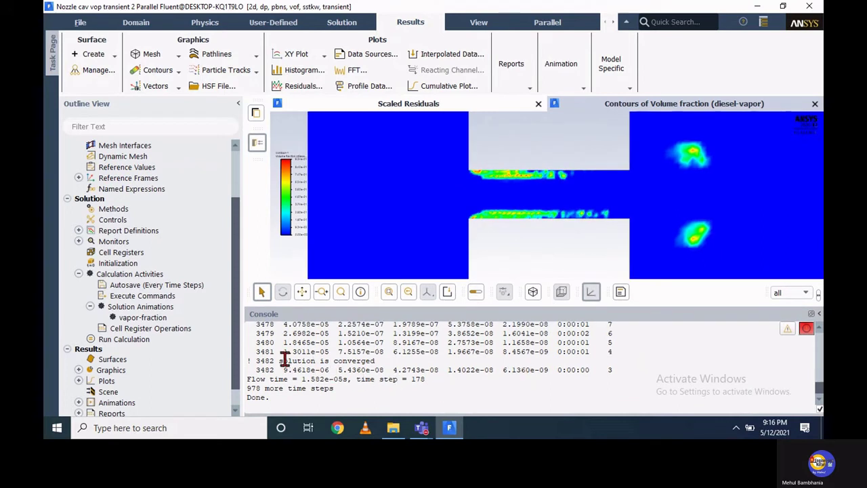
drag(280, 353, 333, 353)
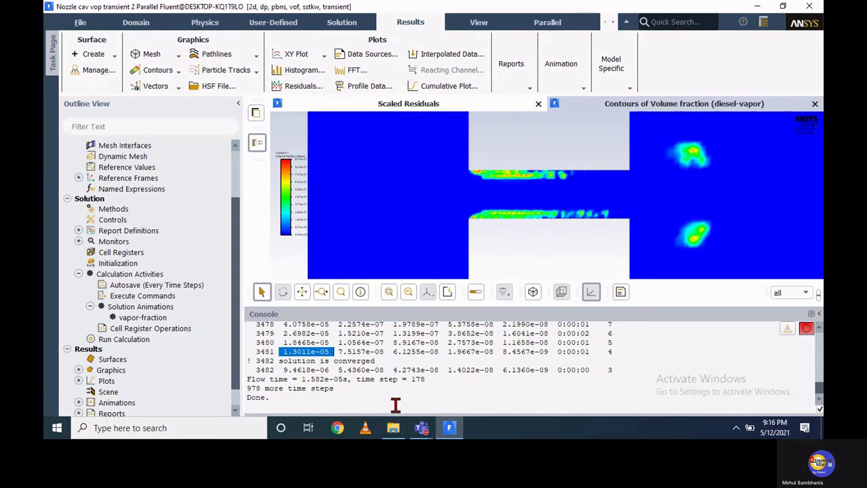
scroll(396, 405, up, 5)
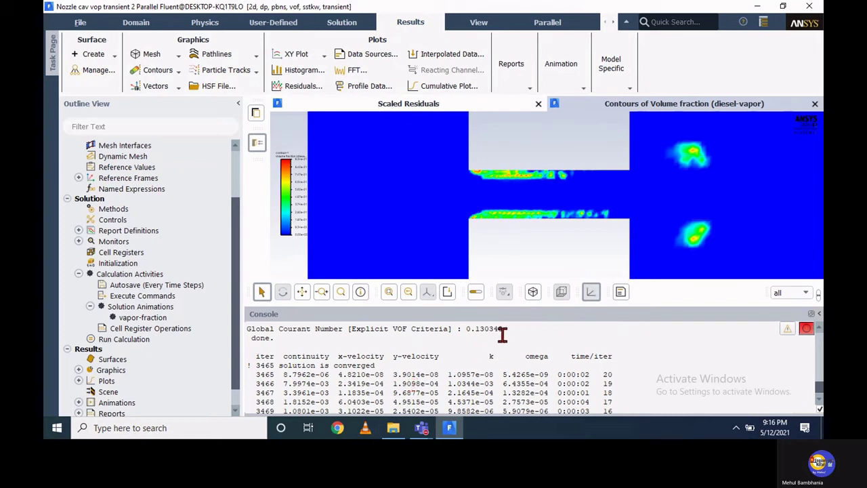
drag(505, 329, 462, 328)
scroll(448, 376, down, 5)
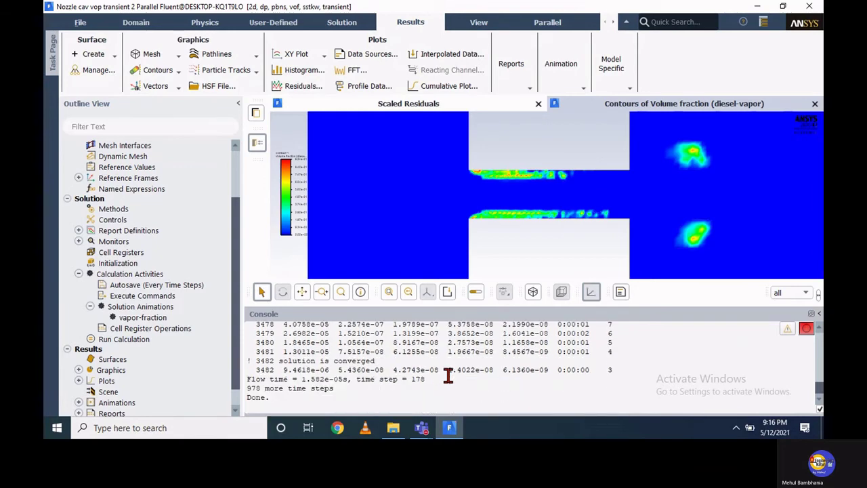
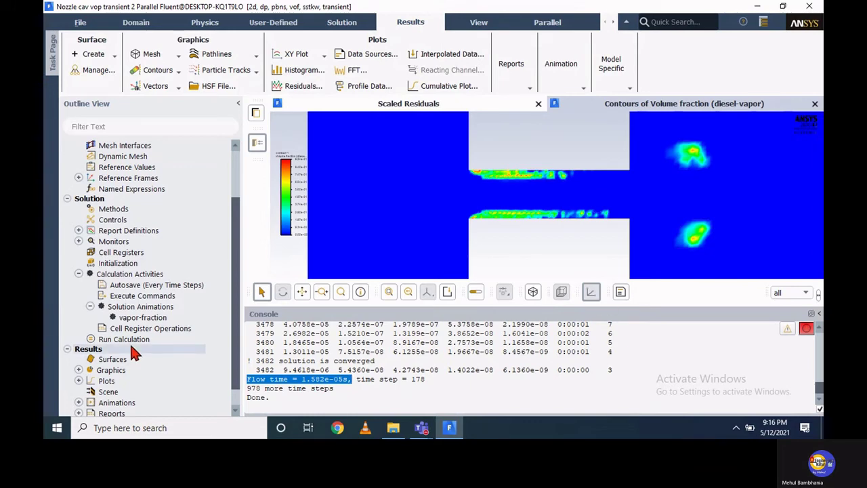
click(421, 106)
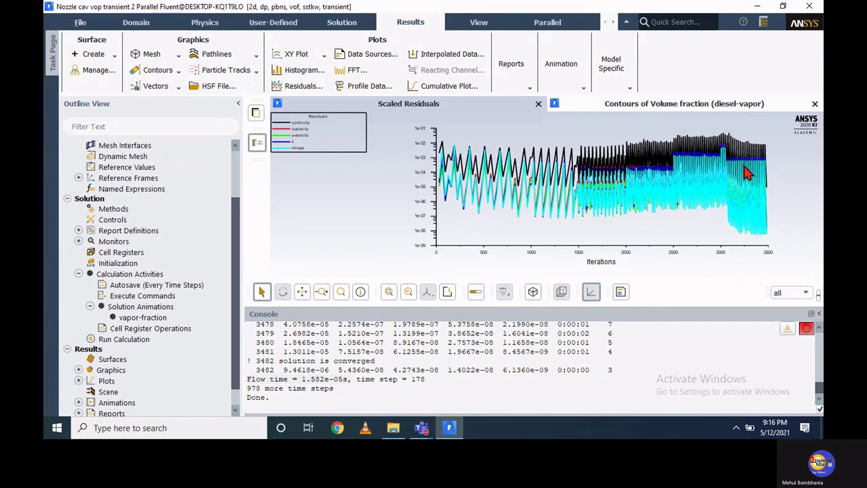
Continue the calculation with a time step size of 1e-8 s, and stop it at the end of the time step.
click(130, 339)
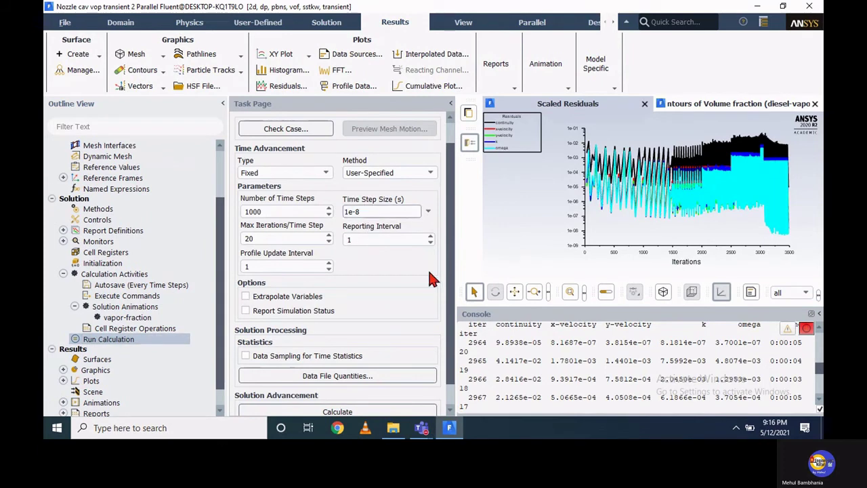
key(BackSpace)
text(8)
click(302, 412)
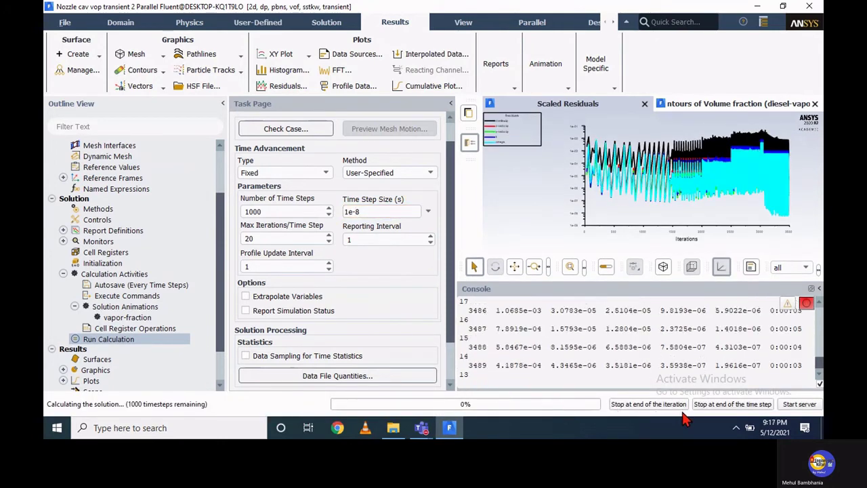
click(451, 103)
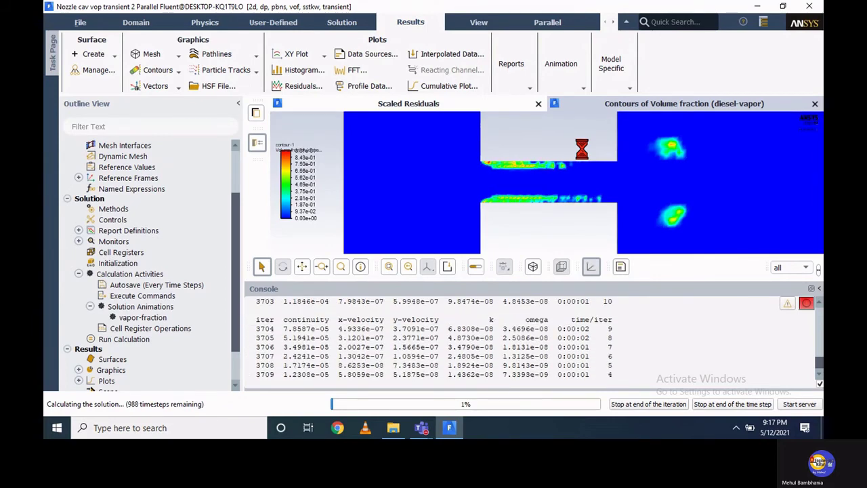
click(711, 405)
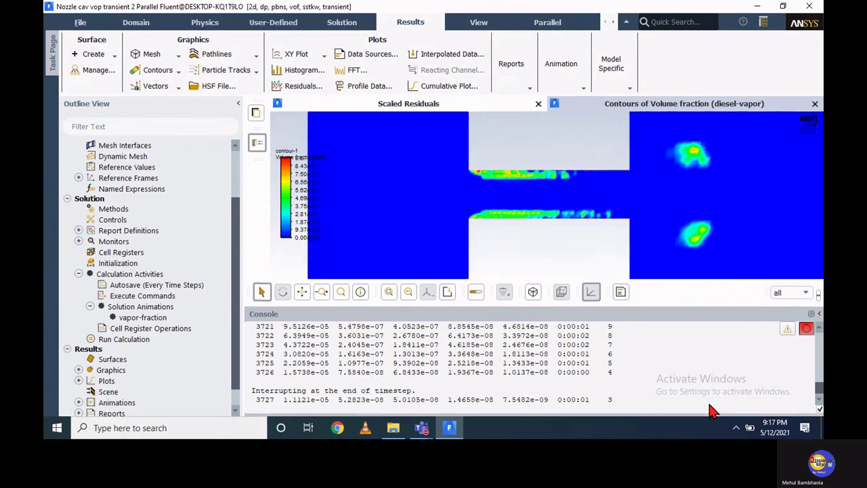
Display filled contours of velocity magnitude for the mixture phase with no surface selected.
click(157, 70)
click(147, 84)
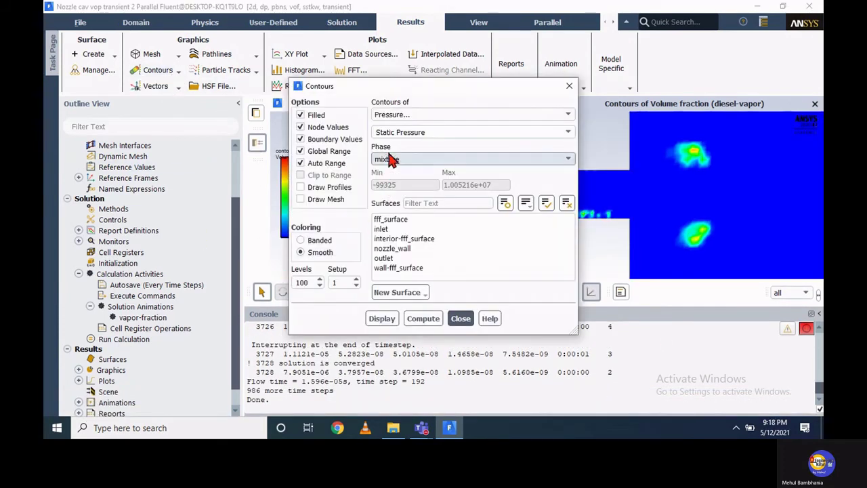
click(420, 115)
click(395, 145)
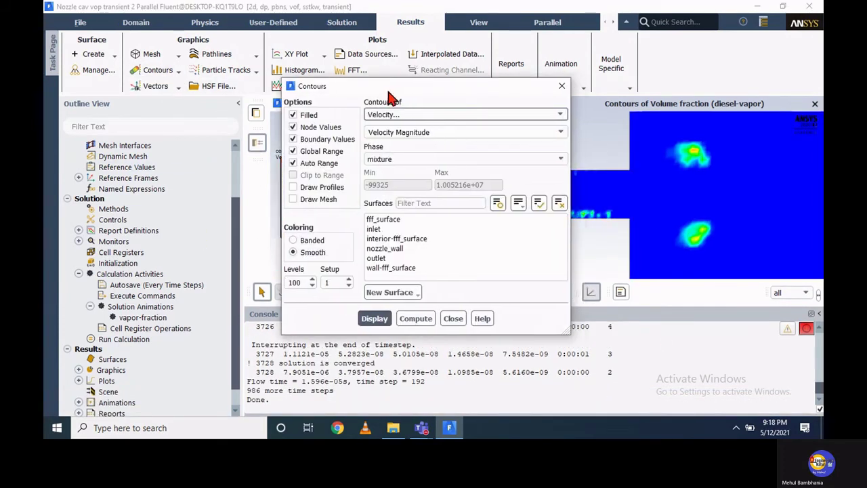
drag(391, 91, 136, 137)
click(126, 365)
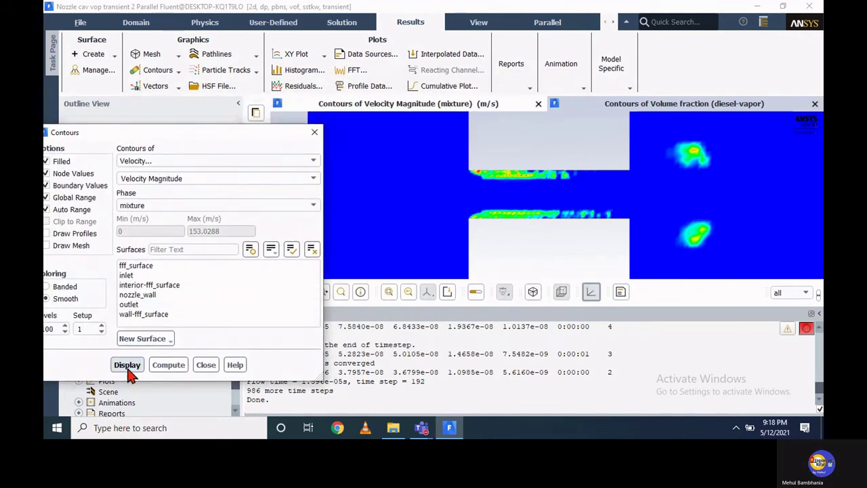
Display the velocity contours on interior-fff_surface, redisplay them with that surface deselected, and close the contour settings to inspect the plot.
click(151, 285)
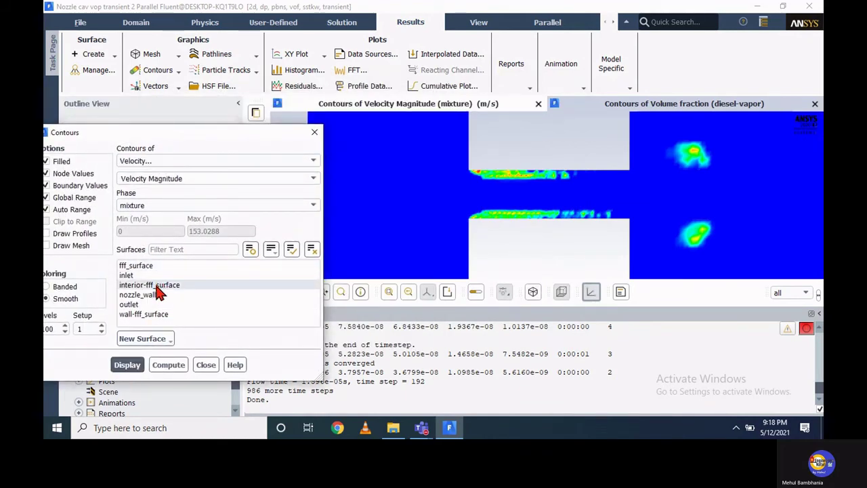
click(132, 369)
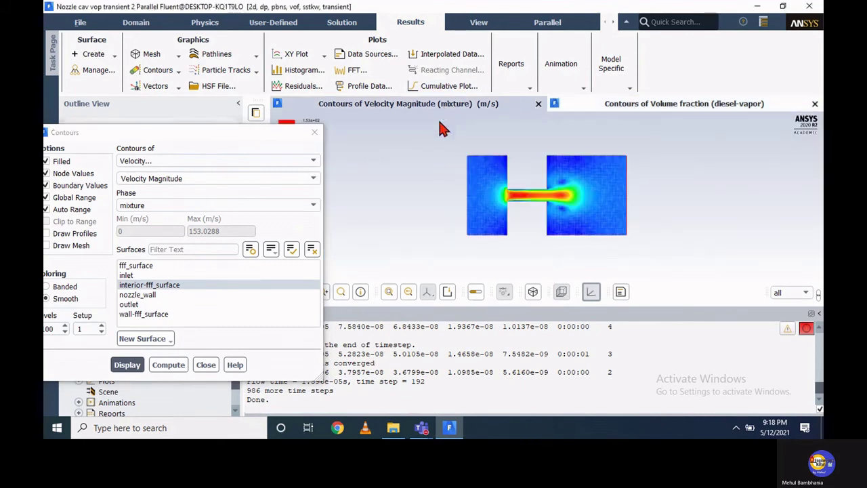
click(149, 285)
click(128, 364)
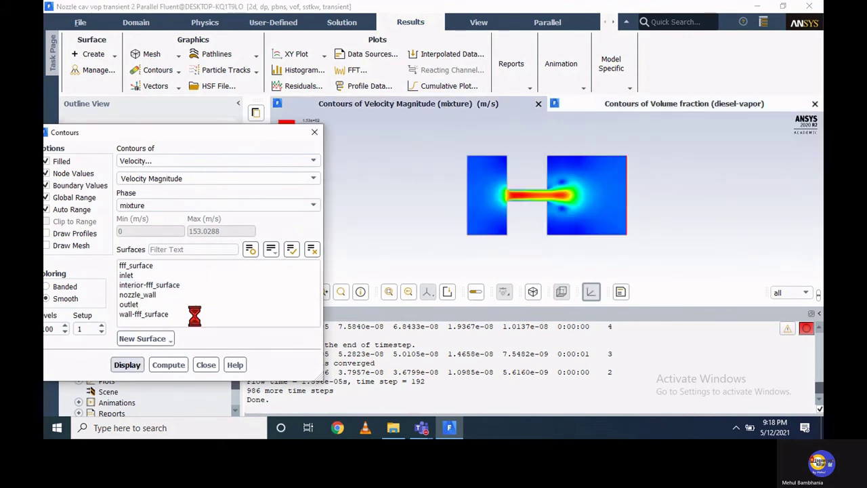
click(315, 132)
scroll(537, 234, up, 3)
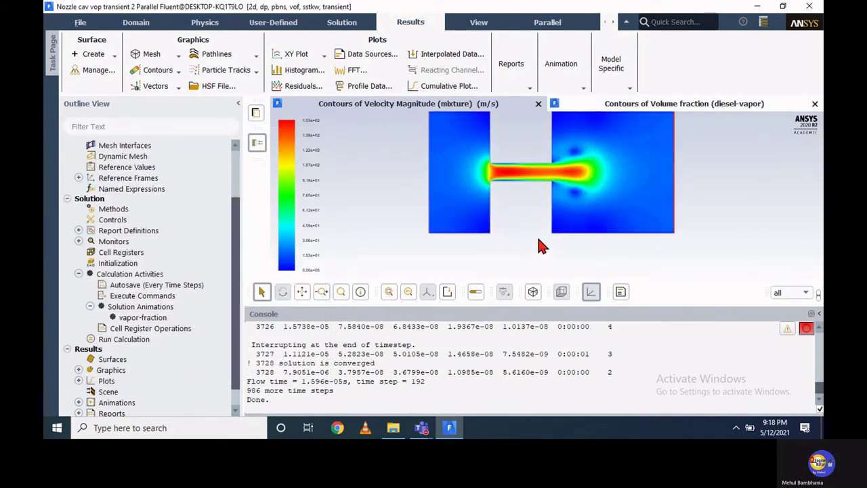
Enlarge the graphics area over the console and inspect the velocity contours through the nozzle up close.
drag(427, 313, 416, 348)
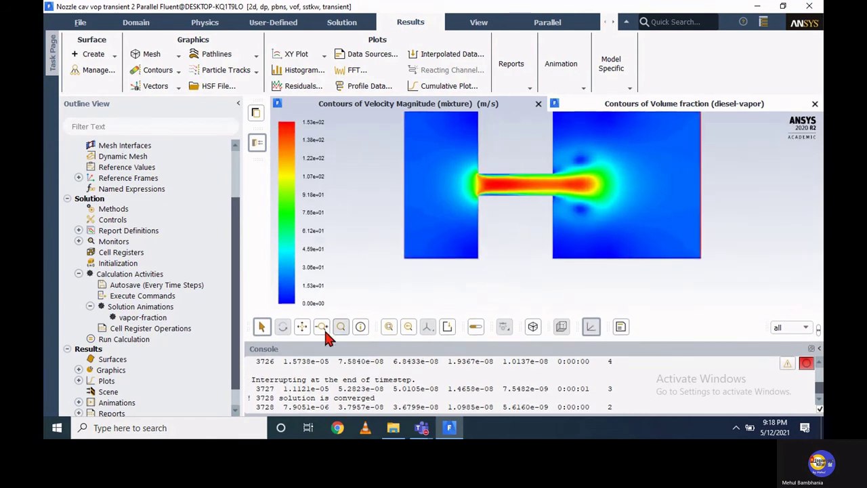
click(301, 327)
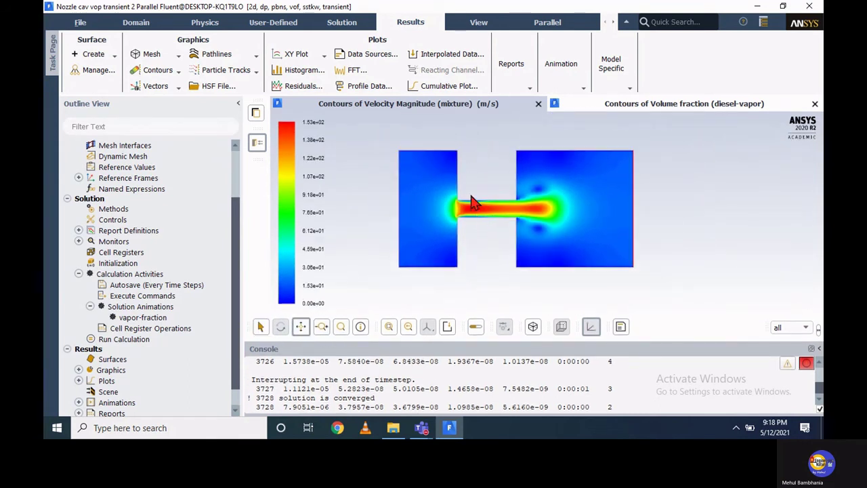
scroll(471, 202, up, 2)
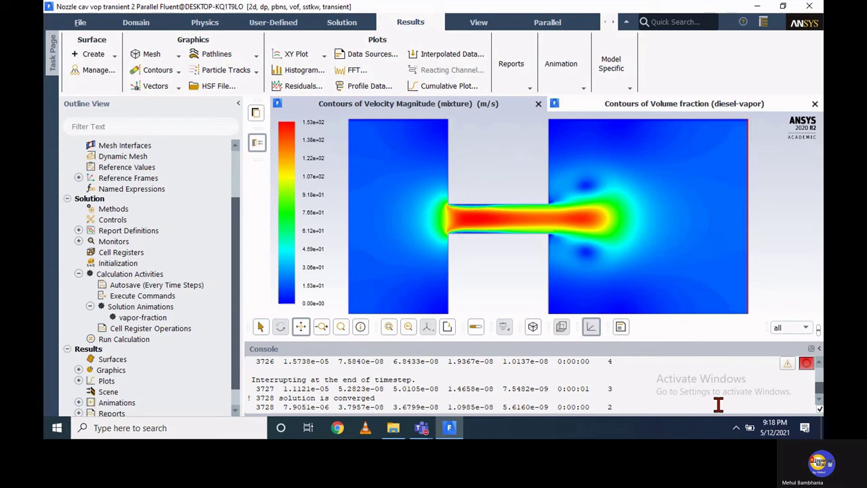
Display filled contours of static pressure for the mixture phase with no surface selected.
click(178, 71)
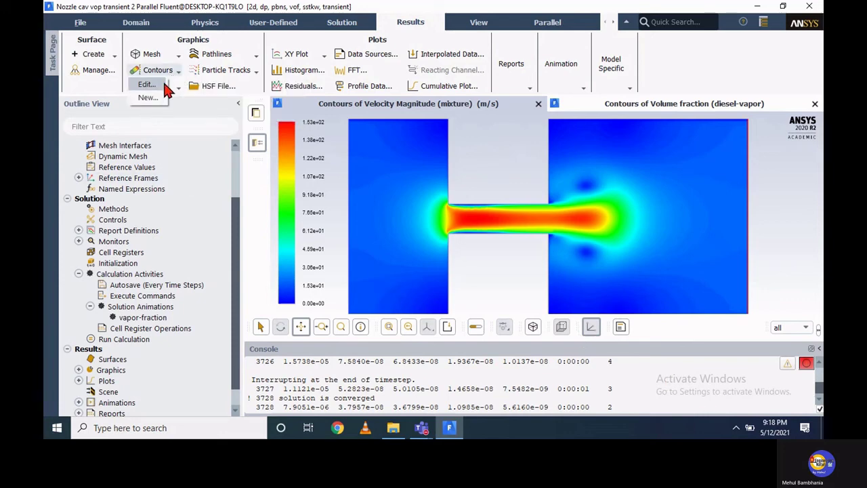
click(162, 85)
click(203, 160)
click(196, 171)
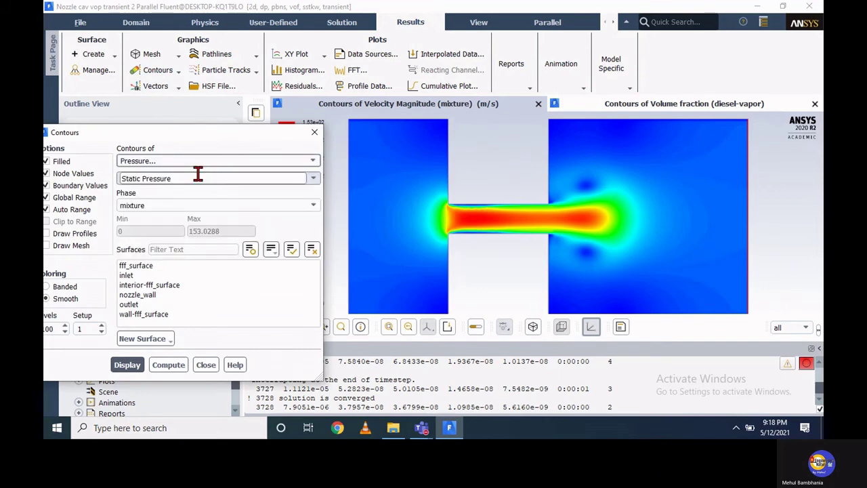
click(128, 364)
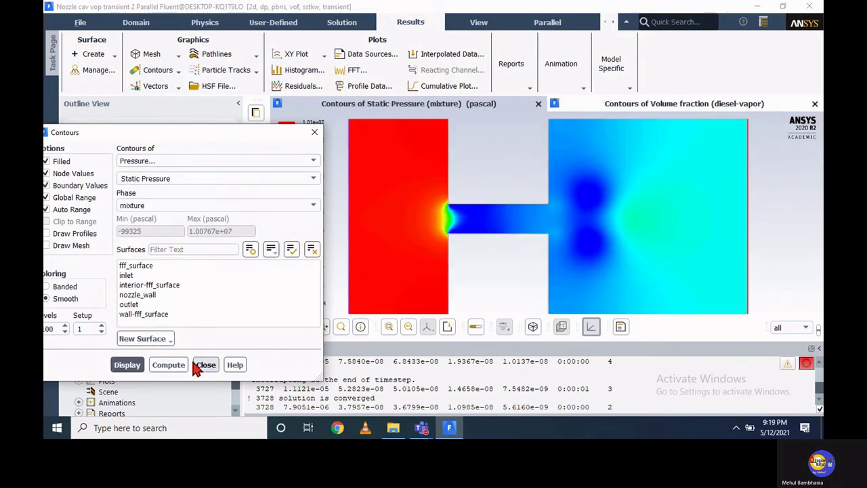
Display volume fraction contours for the diesel-liquid phase and close the contour settings.
click(211, 161)
scroll(190, 250, down, 1)
click(190, 254)
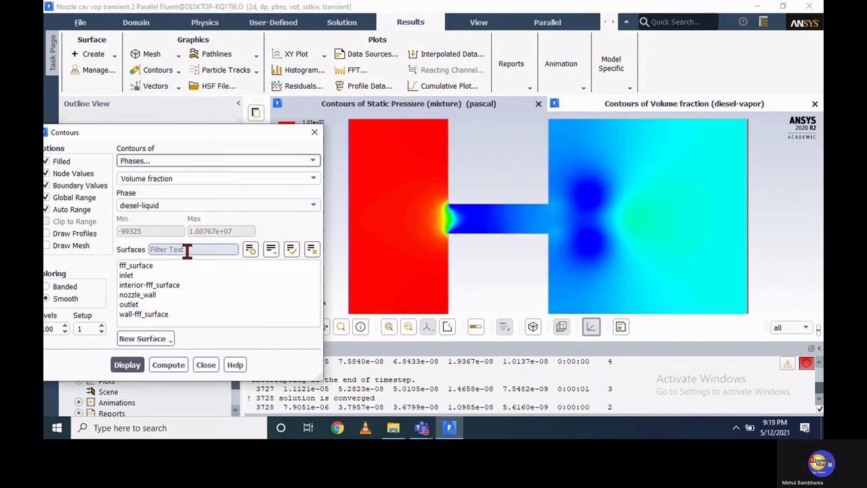
click(170, 204)
click(170, 205)
click(129, 365)
click(206, 365)
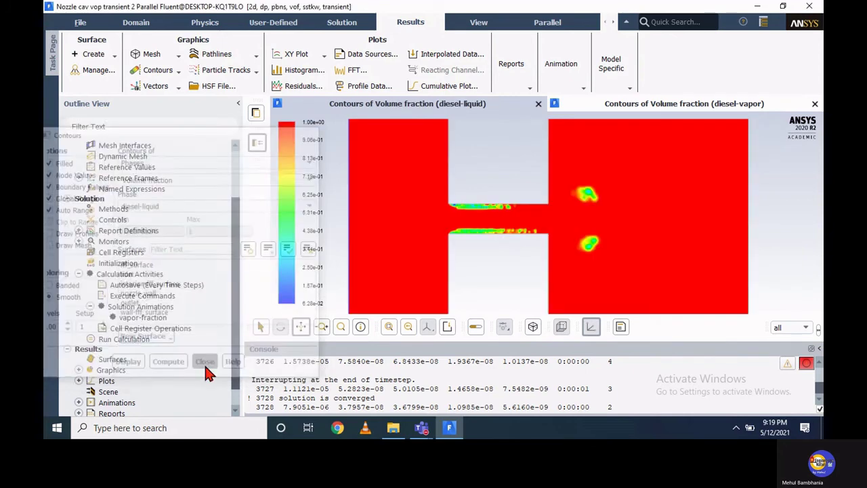
click(178, 87)
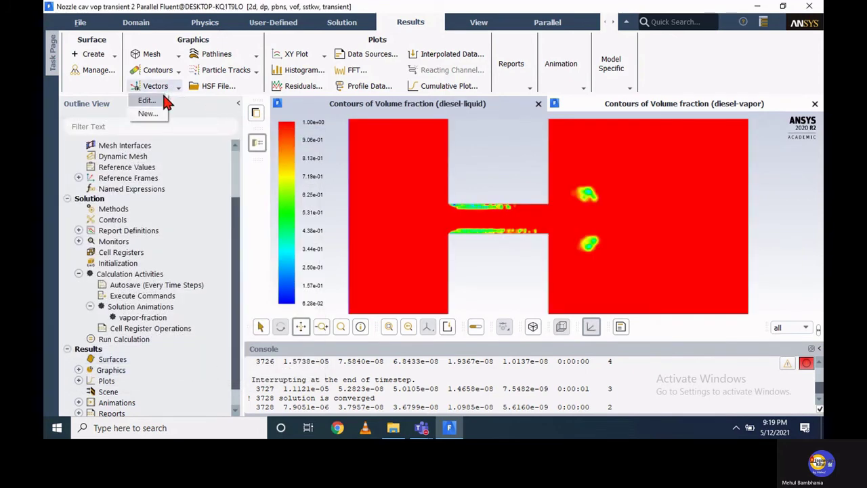
click(149, 100)
click(130, 220)
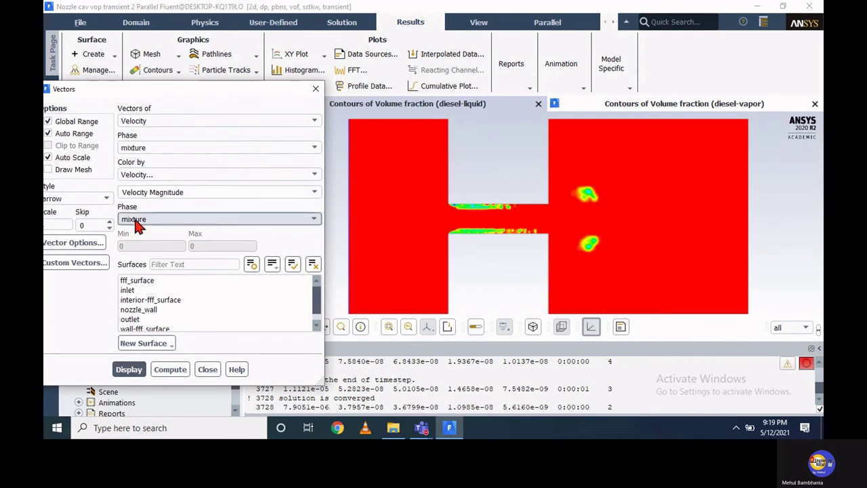
click(316, 91)
click(316, 92)
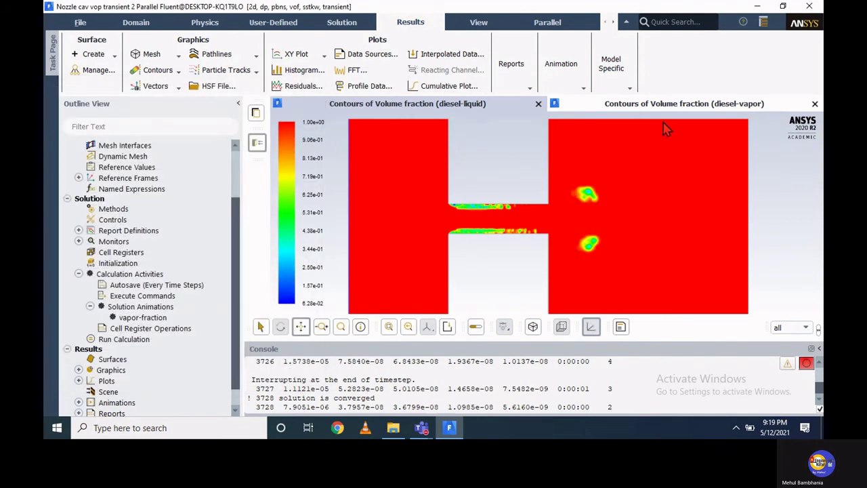
In the diesel-vapor plot window, display pathlines released from interior-fff_surface, colored by Particle ID, with 50 steps and a path skip of 5.
double_click(668, 108)
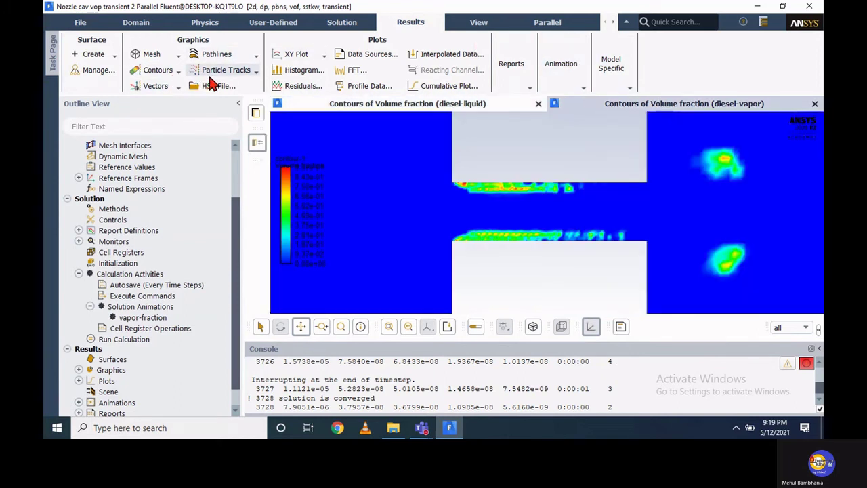
click(248, 72)
click(224, 58)
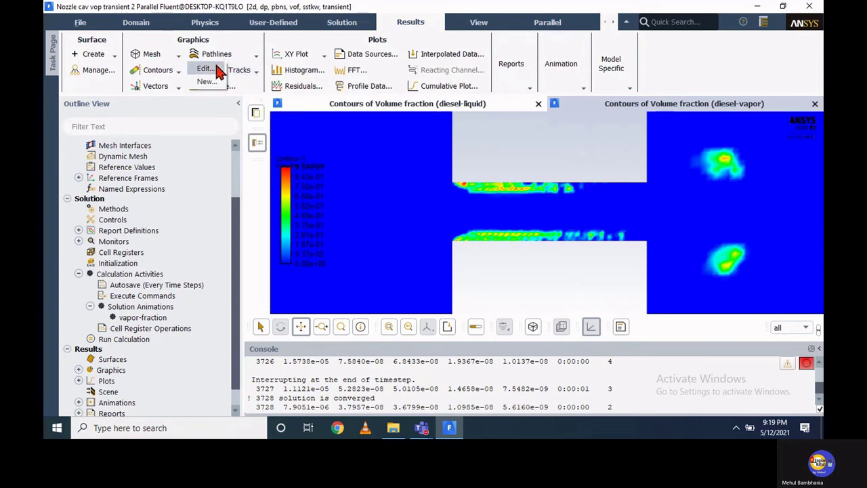
click(215, 68)
click(308, 183)
key(Tab)
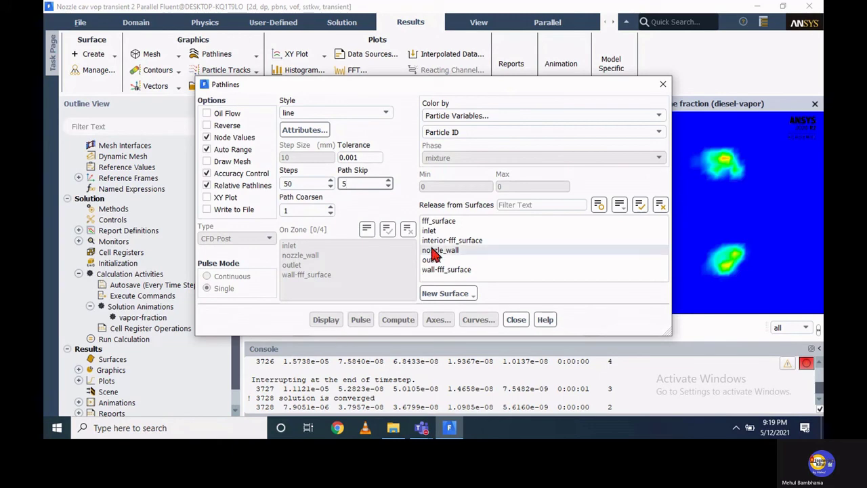
click(452, 241)
click(325, 319)
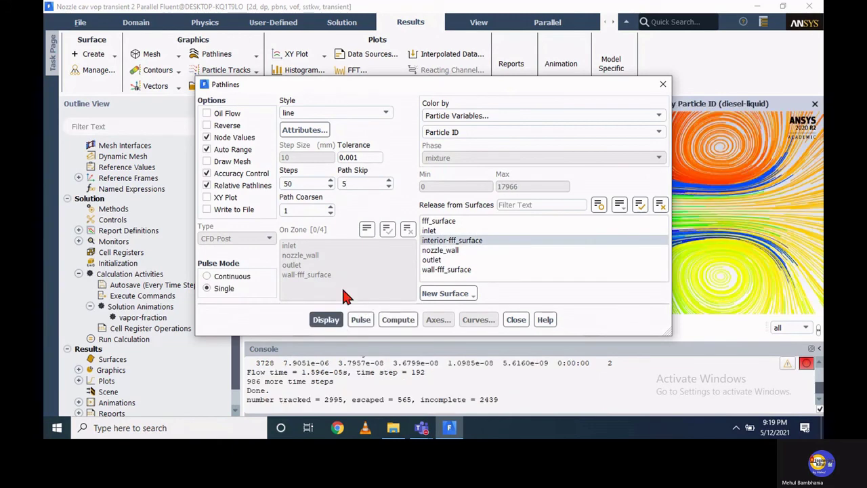
click(515, 319)
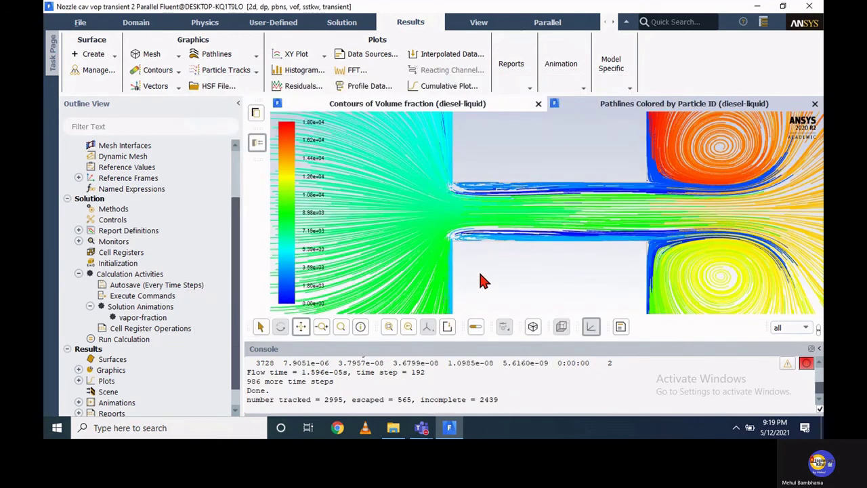
Redisplay the pathlines from interior-fff_surface with 100 steps and a path skip of 2, and close the pathline settings.
scroll(441, 258, down, 3)
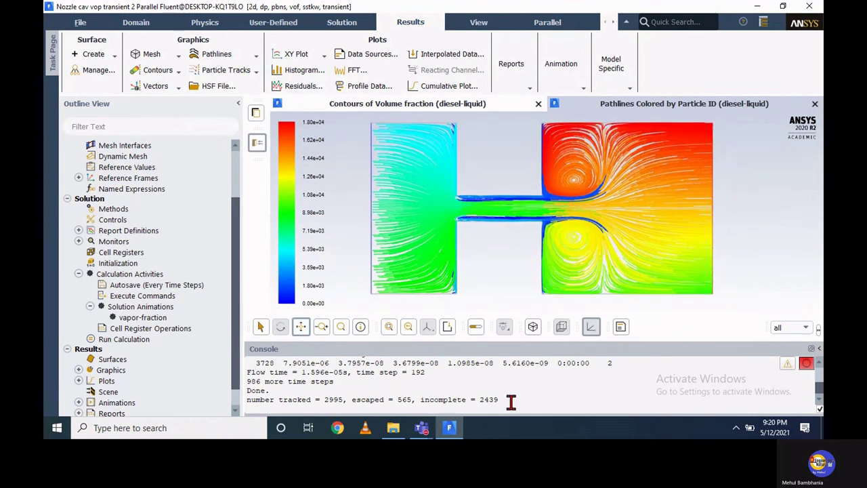
scroll(579, 175, down, 2)
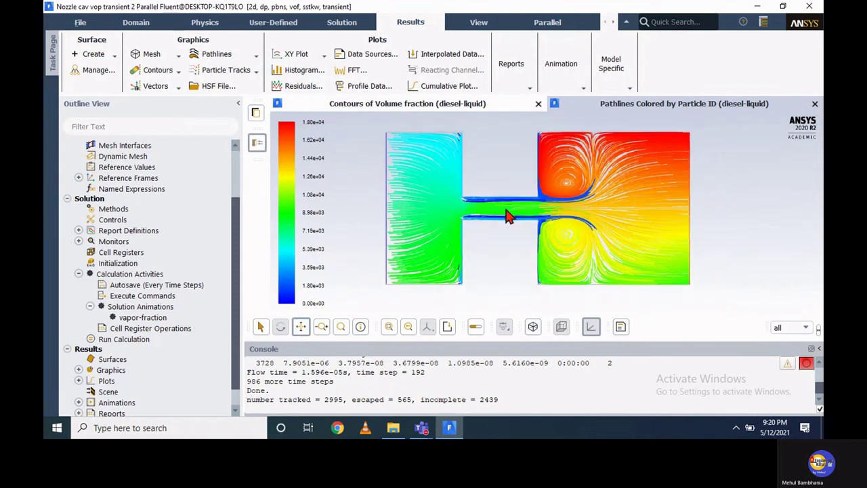
scroll(553, 241, up, 4)
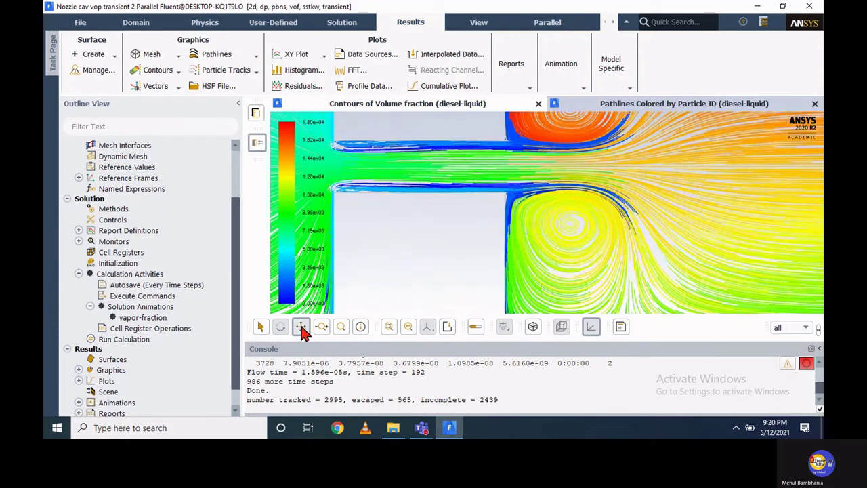
drag(412, 220, 452, 244)
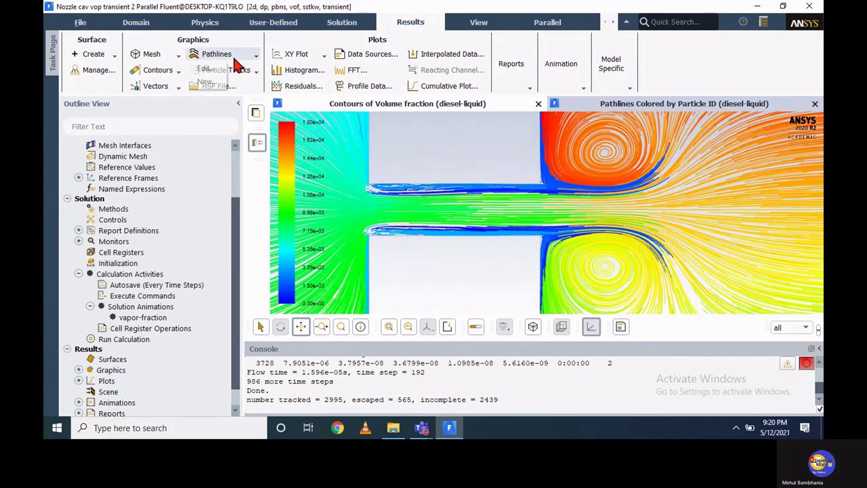
click(230, 58)
click(350, 183)
key(BackSpace)
text(2)
key(shift+Tab)
text(100)
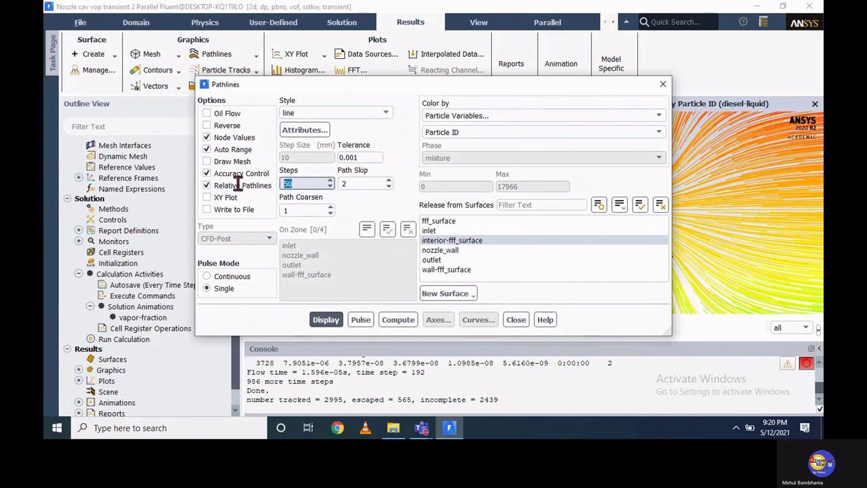
click(319, 319)
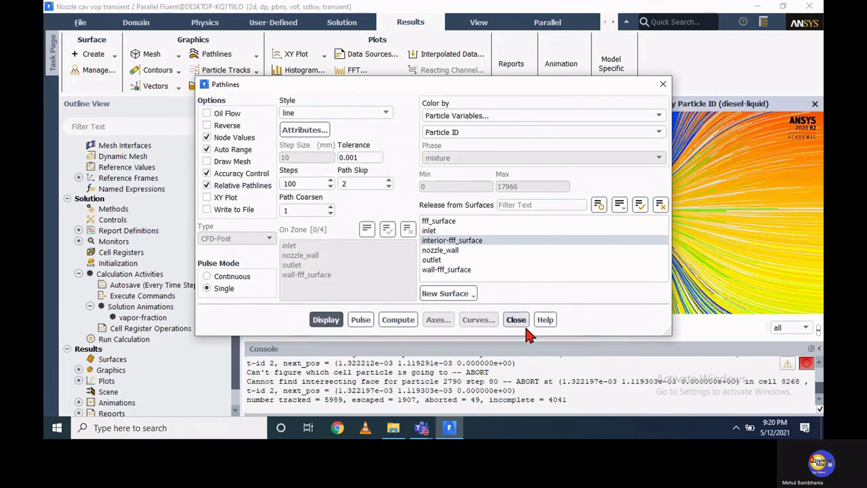
click(518, 321)
Inspect the denser pathlines along the nozzle walls and outlet vortices, and open the solution animation playback.
scroll(402, 214, up, 3)
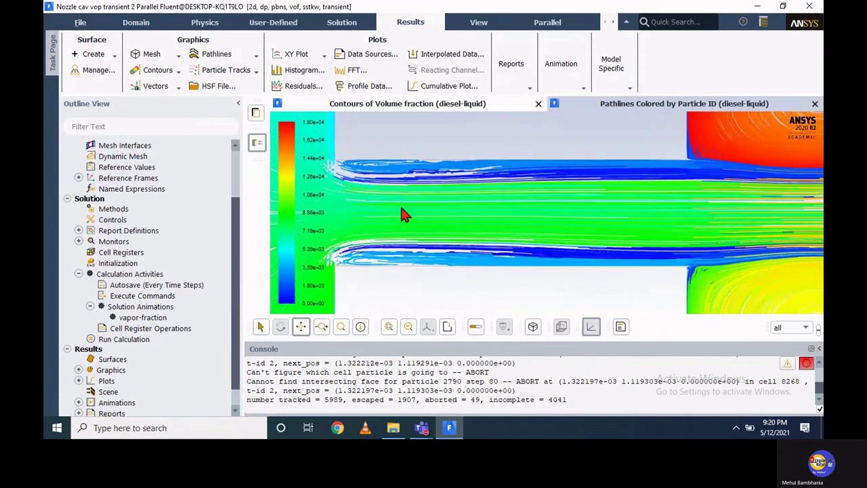
scroll(479, 249, down, 2)
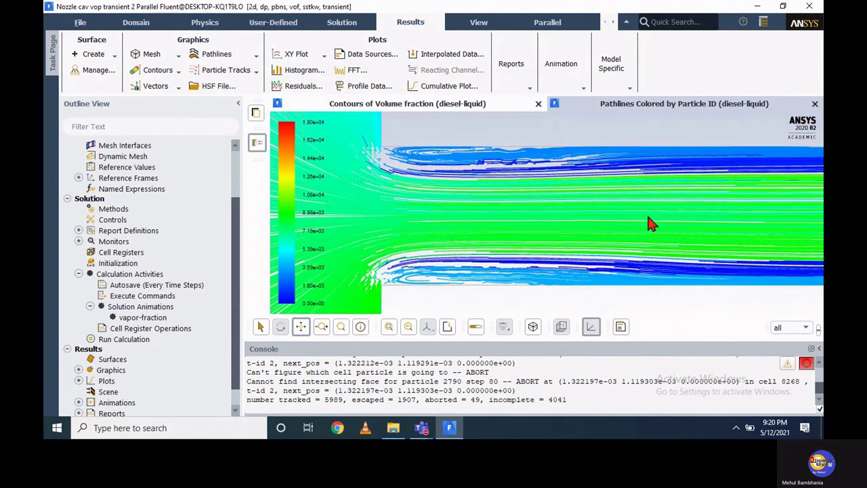
scroll(621, 217, down, 3)
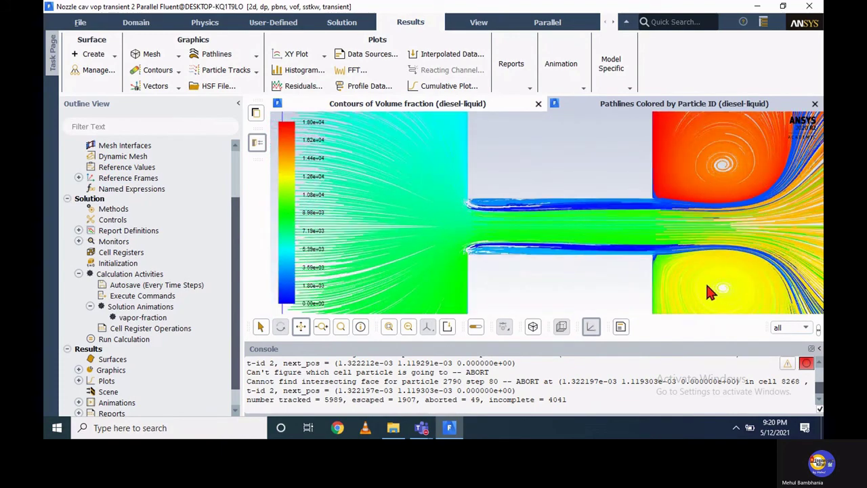
click(561, 64)
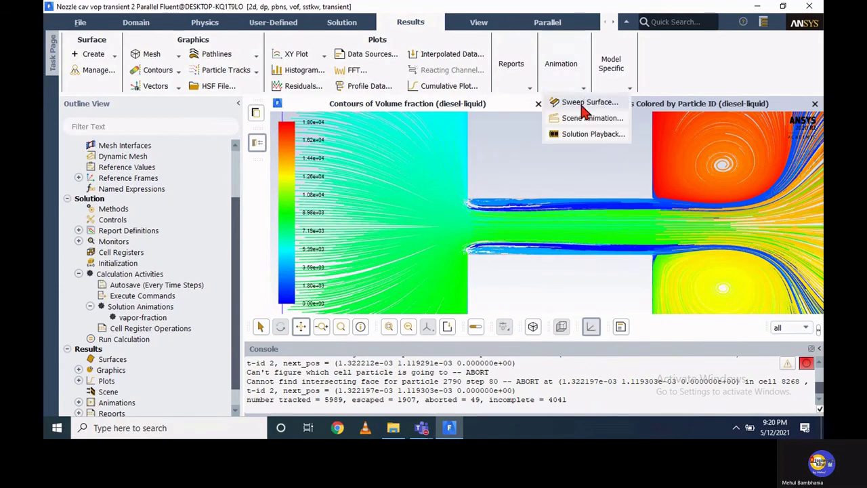
click(578, 143)
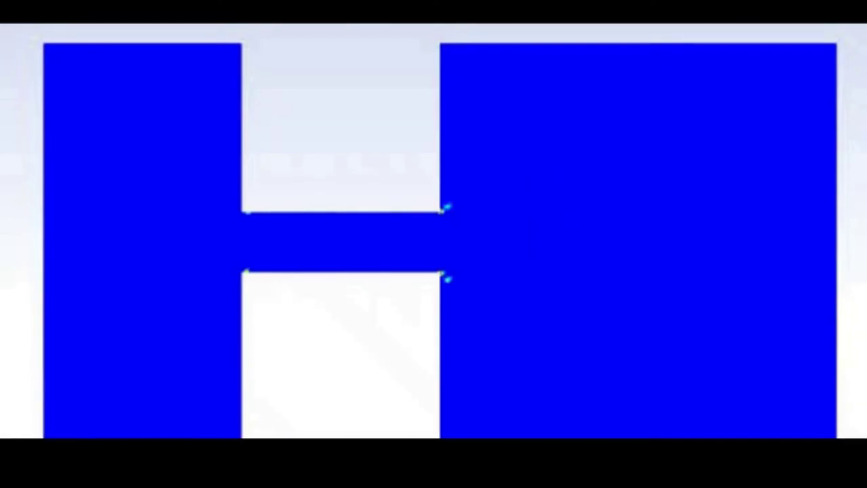